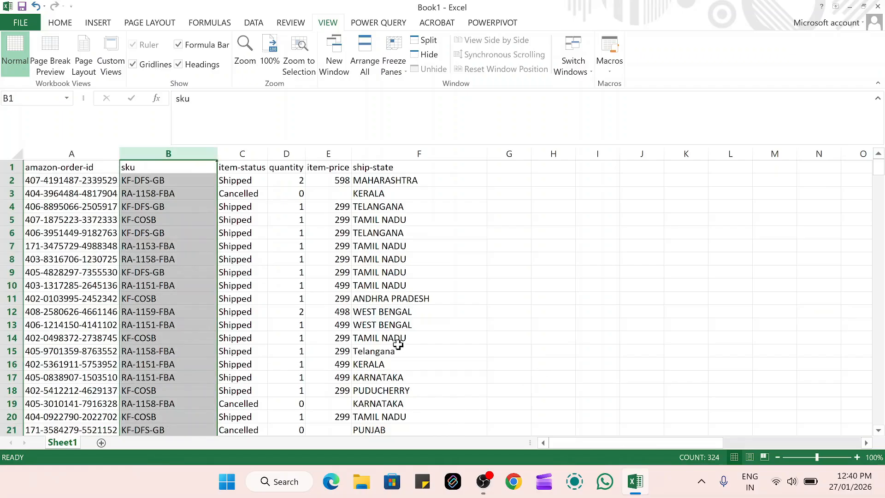
# Review the item-status, quantity, item-price and ship-state columns, plus several repeated SKU entries in the order data
pyautogui.click(247, 153)
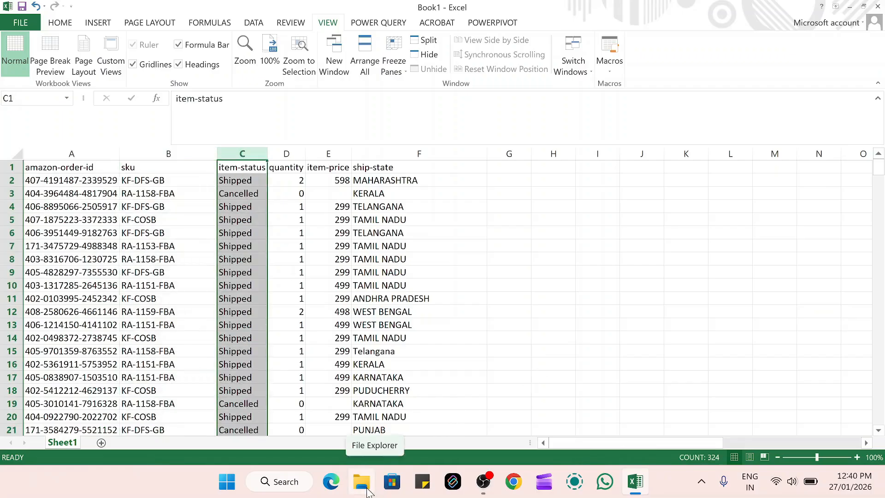
pyautogui.click(287, 153)
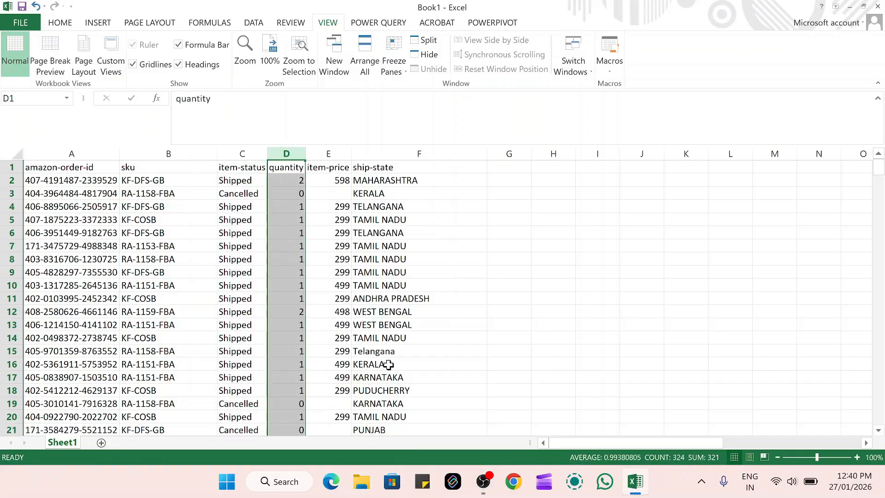
pyautogui.click(325, 153)
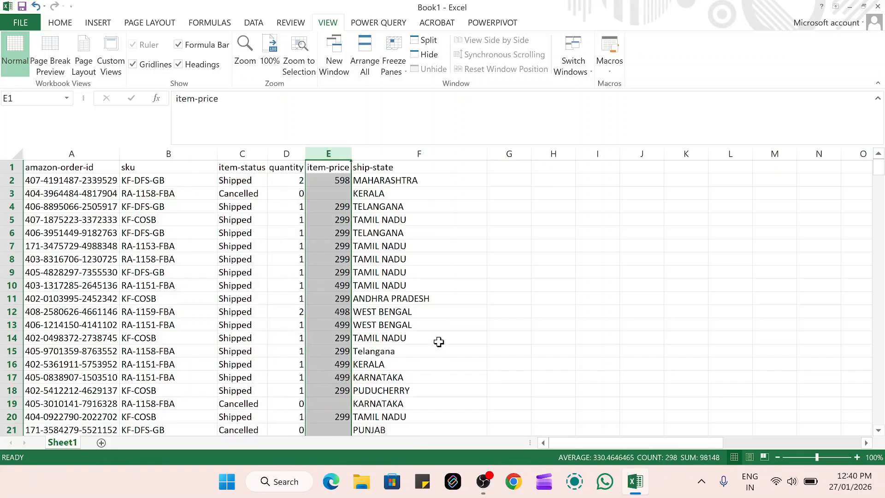
pyautogui.click(397, 153)
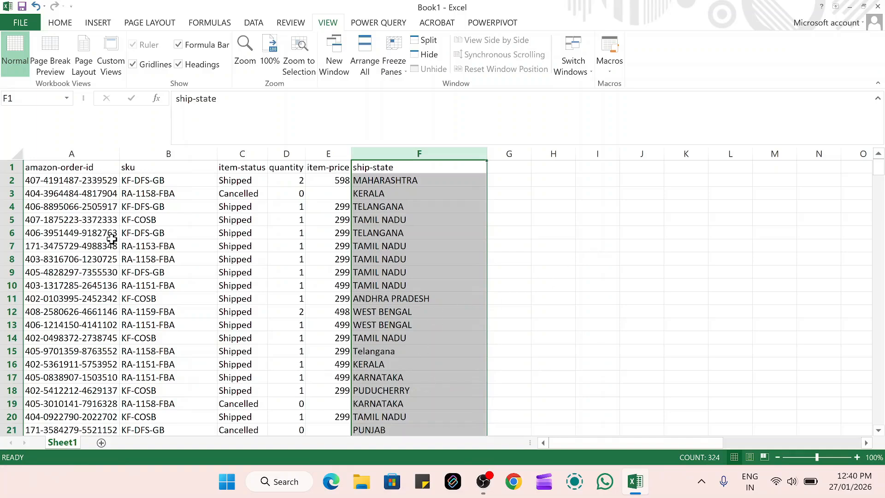
pyautogui.click(158, 181)
pyautogui.click(163, 207)
pyautogui.click(176, 234)
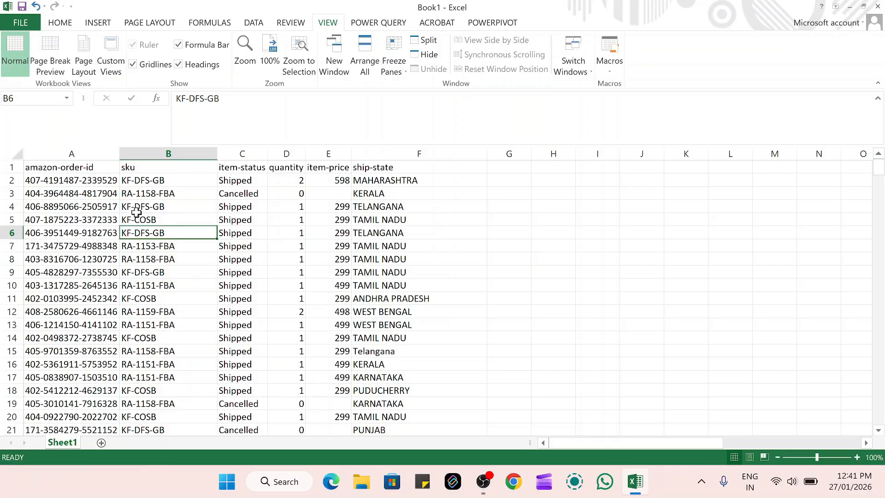
# Create a PivotTable on a new worksheet from all the order data in Sheet1
pyautogui.click(13, 154)
pyautogui.click(63, 23)
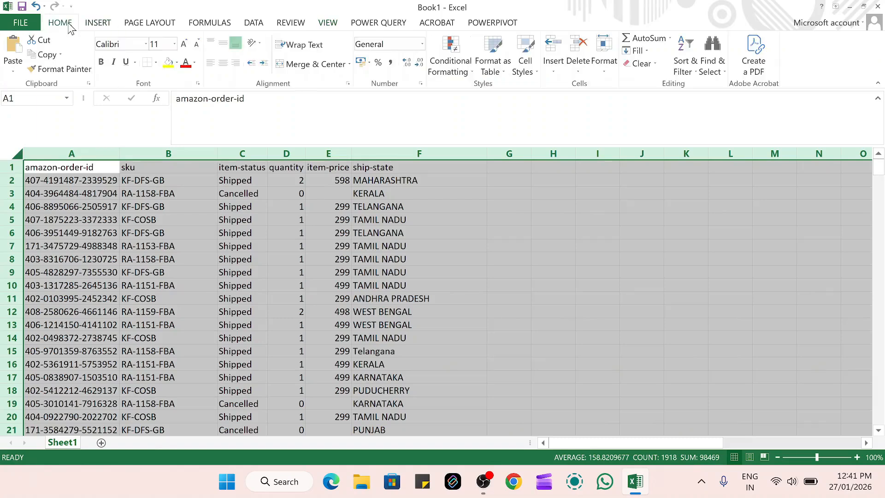
pyautogui.click(96, 24)
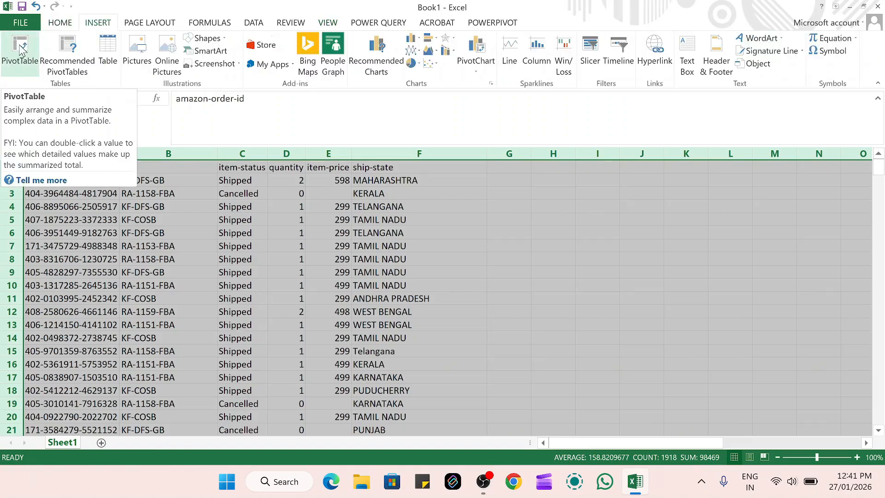
pyautogui.click(21, 48)
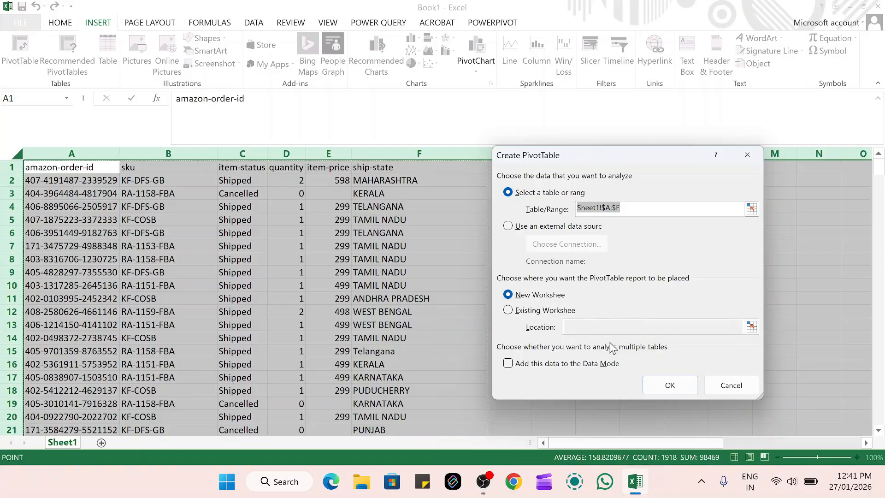
pyautogui.click(671, 386)
# Build the PivotTable with sku as the row field and quantity as the value field
pyautogui.click(746, 203)
pyautogui.click(747, 203)
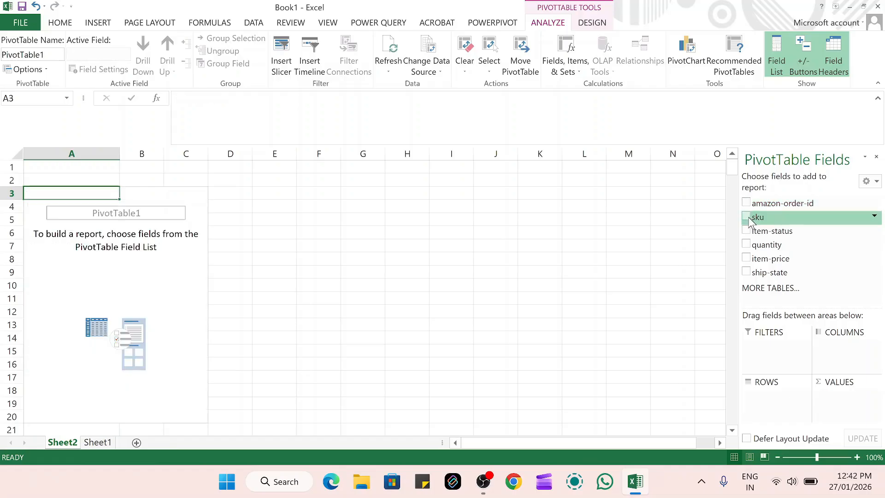
pyautogui.moveTo(749, 220); pyautogui.dragTo(752, 400)
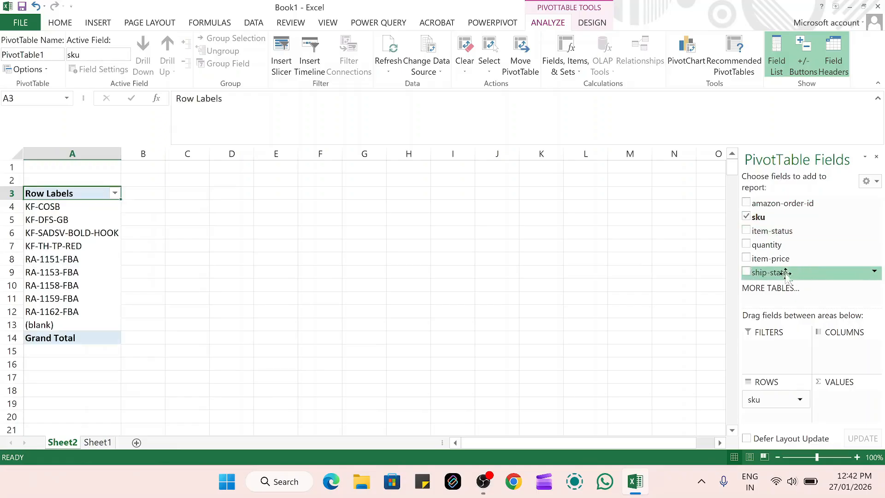
pyautogui.click(748, 245)
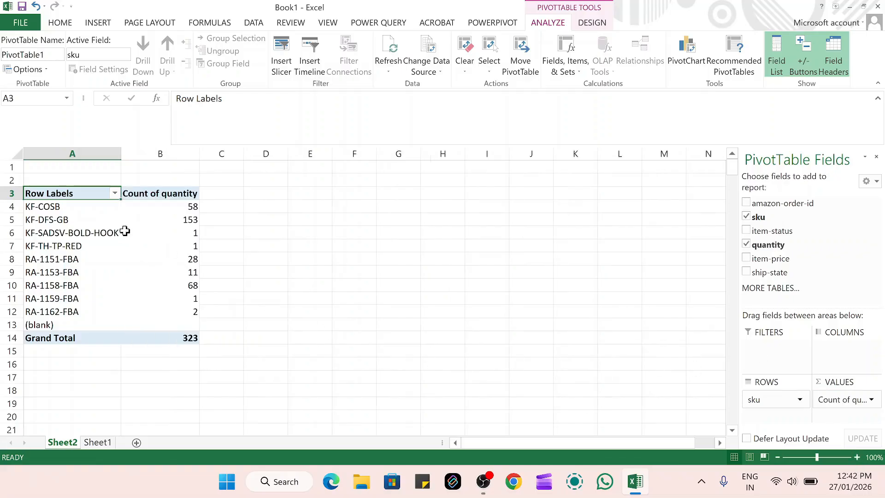
# Summarize the PivotTable's quantity field by Sum and check the resulting quantities against the SKU rows
pyautogui.click(140, 197)
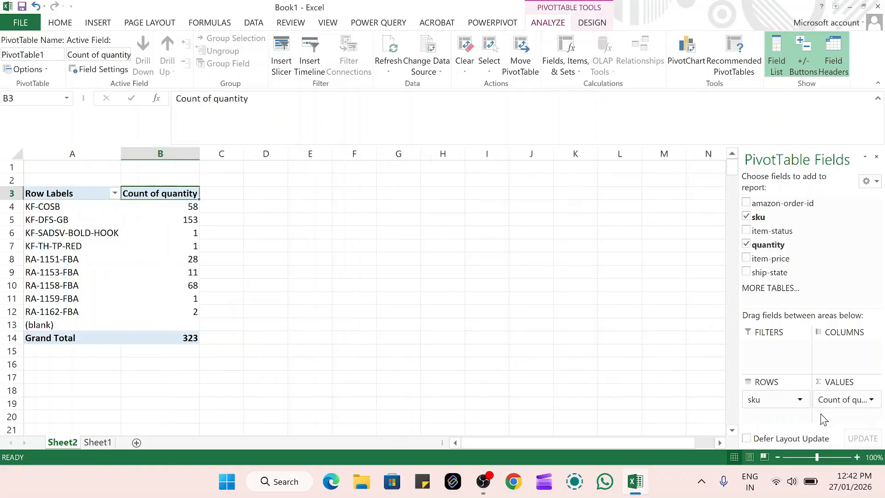
pyautogui.click(842, 400)
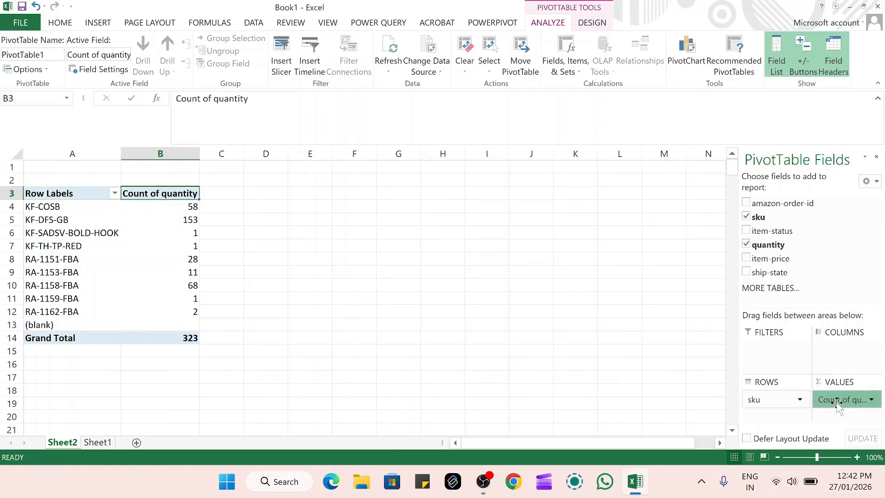
pyautogui.click(838, 402)
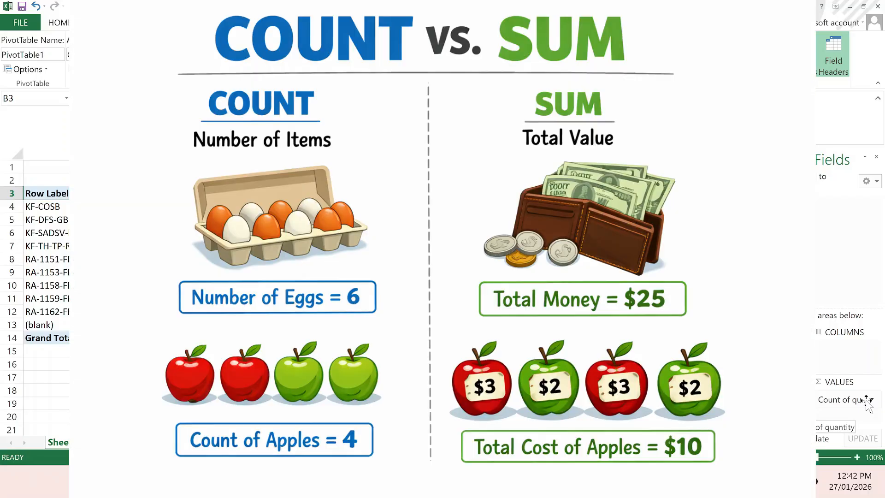
pyautogui.click(869, 402)
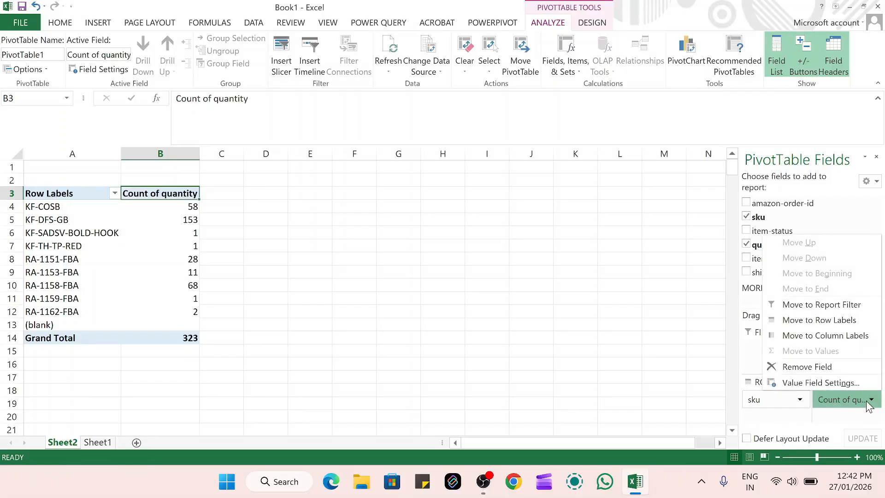
pyautogui.click(826, 383)
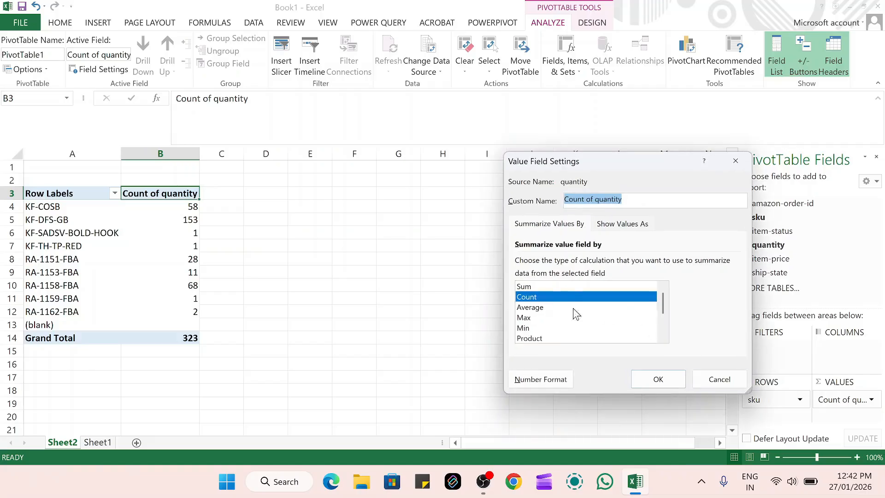
pyautogui.click(531, 287)
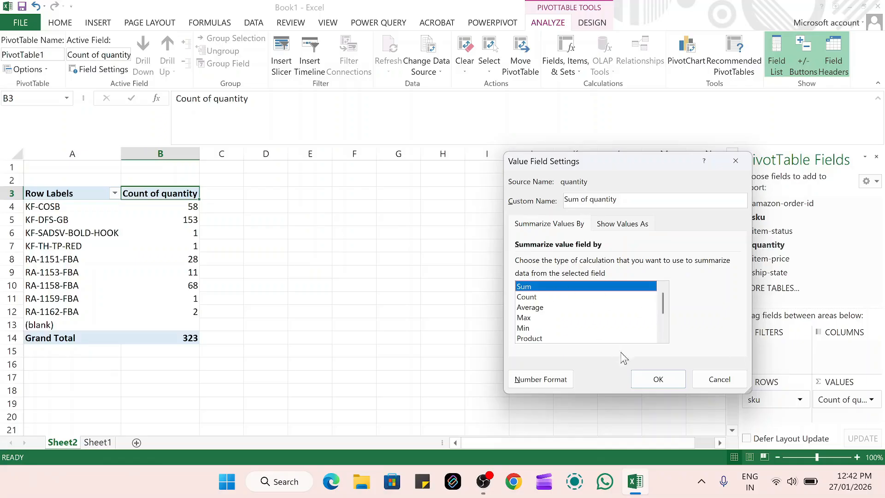
pyautogui.click(669, 382)
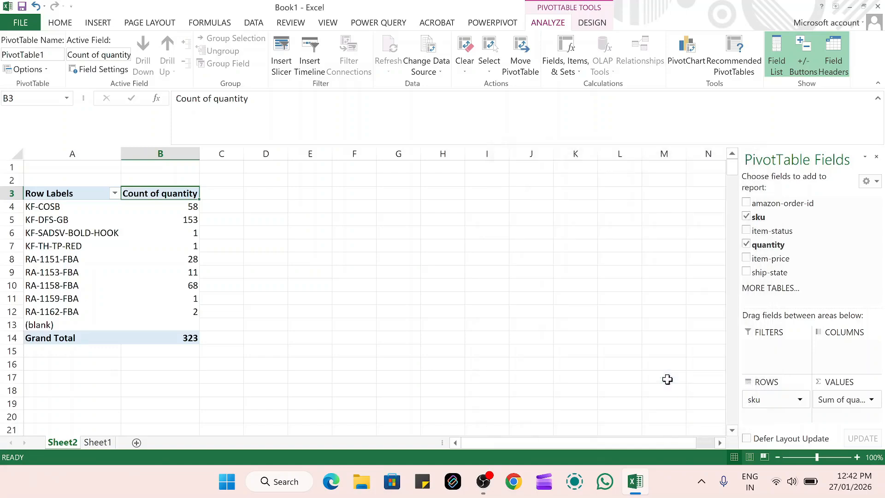
pyautogui.click(374, 267)
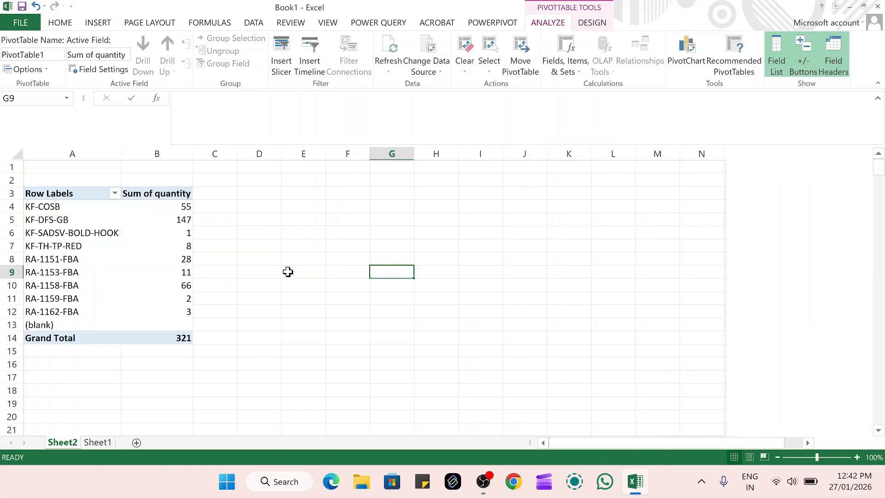
pyautogui.click(139, 192)
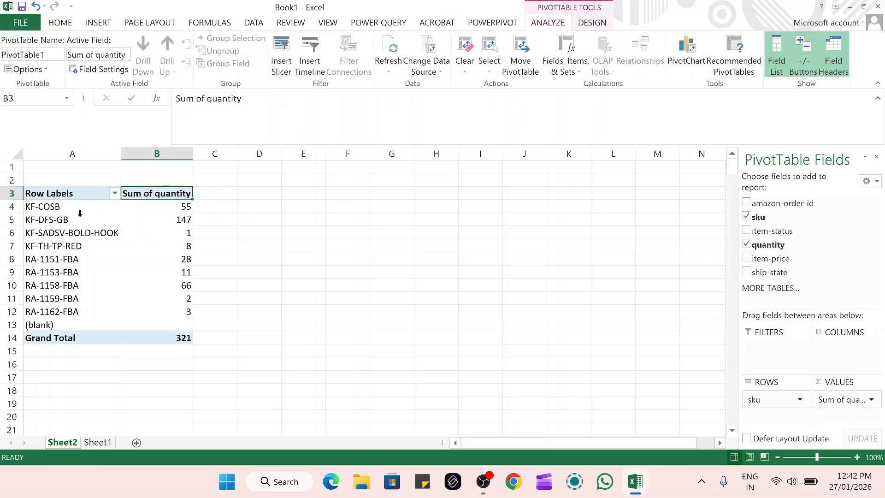
pyautogui.moveTo(53, 206); pyautogui.dragTo(42, 312)
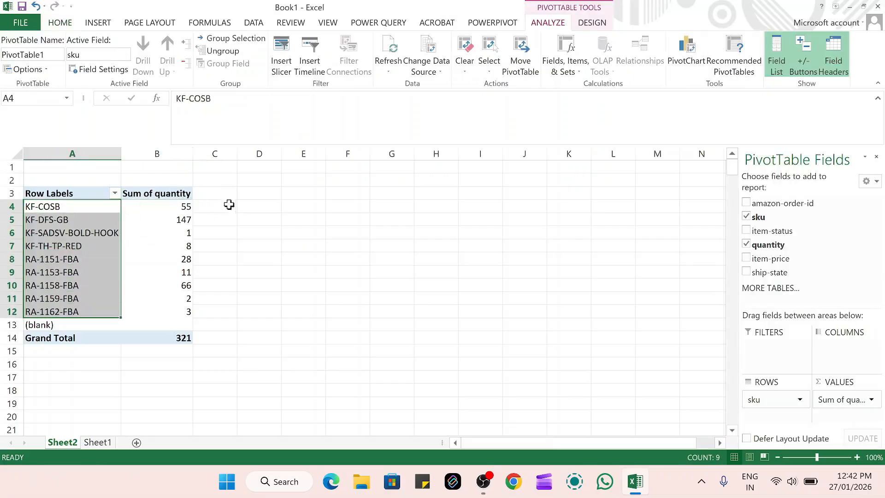
pyautogui.moveTo(191, 204); pyautogui.dragTo(168, 310)
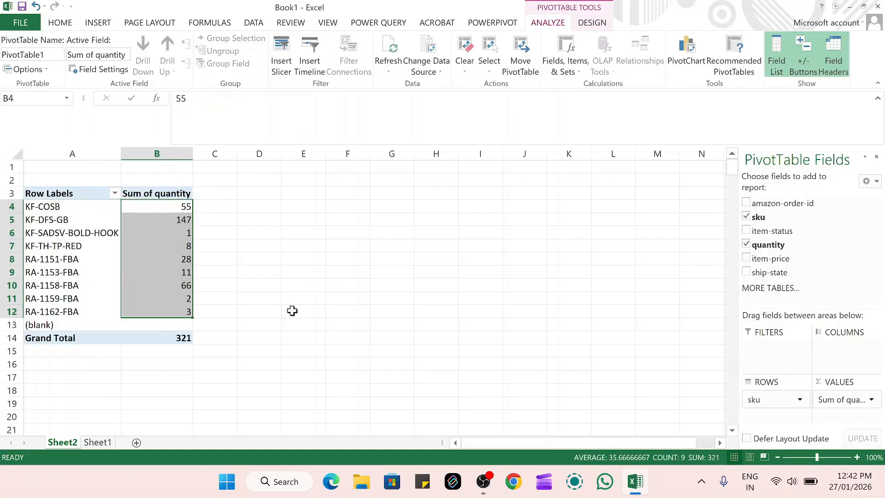
# Rename the PivotTable worksheet Sheet2 as SKU ORDERS
pyautogui.doubleClick(64, 444)
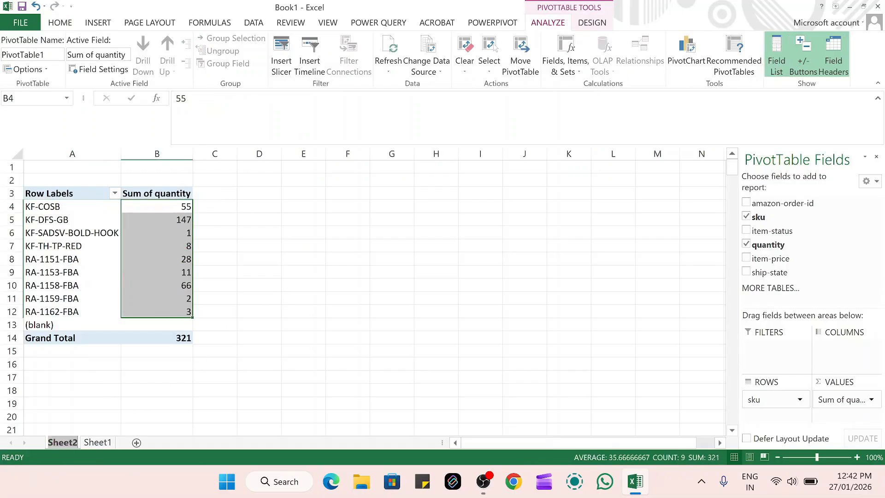
pyautogui.write('SKU')
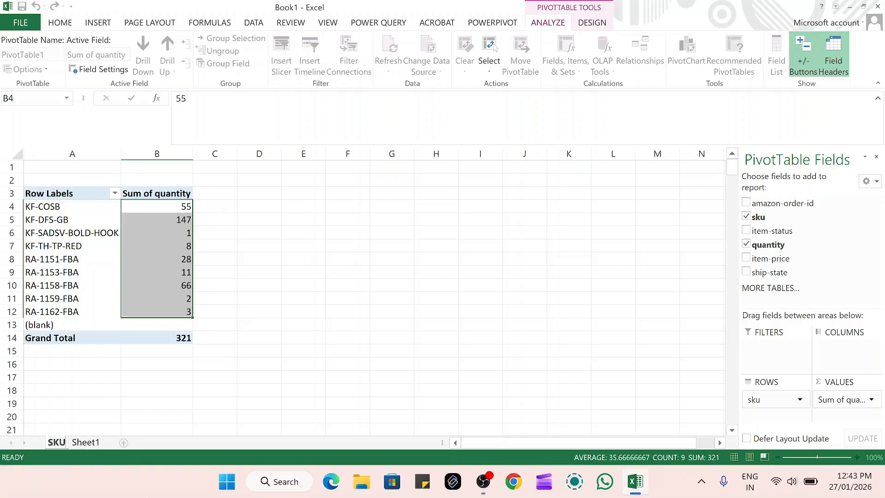
pyautogui.write(' ORDERS')
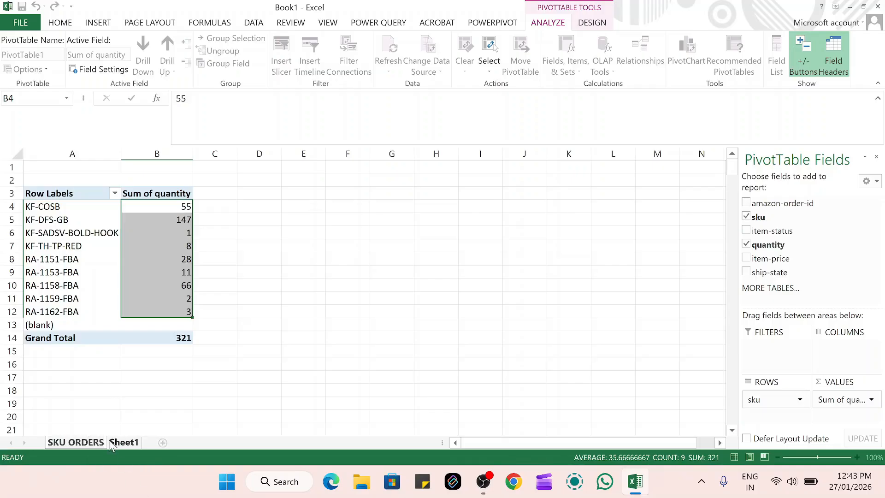
pyautogui.click(268, 323)
# Create a second PivotTable on a new worksheet from all the order data in Sheet1
pyautogui.click(125, 441)
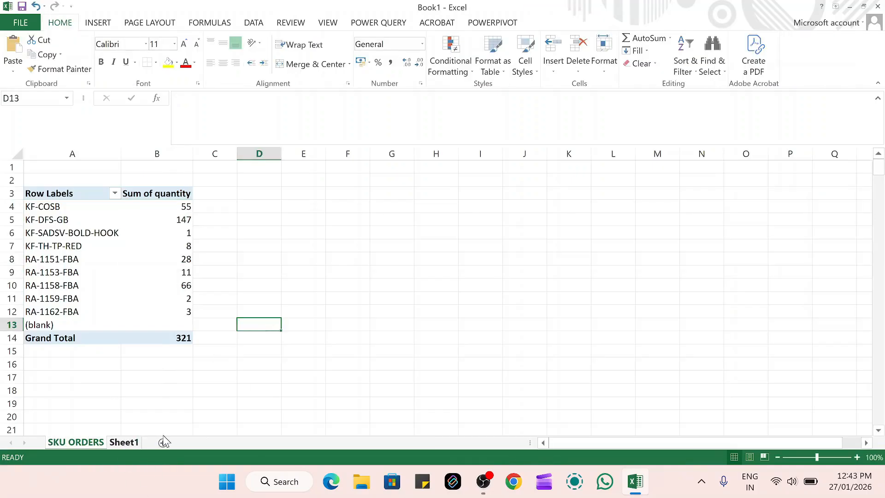
pyautogui.click(329, 325)
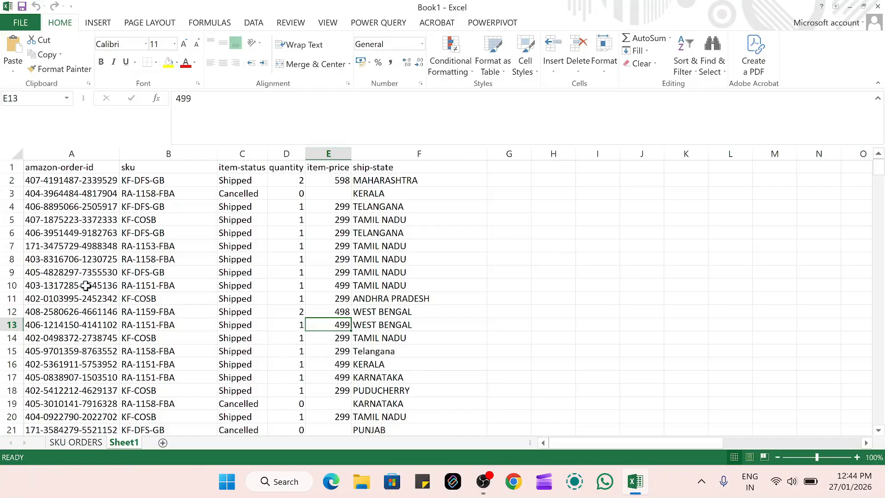
pyautogui.click(17, 153)
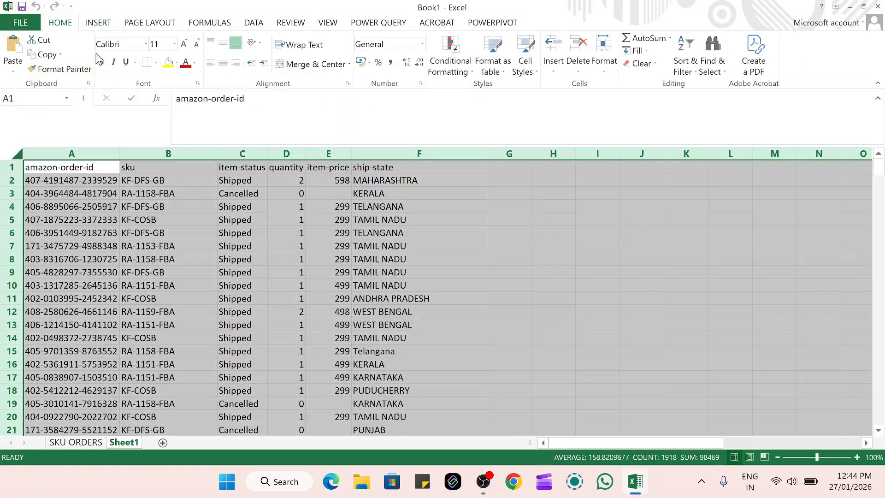
pyautogui.click(112, 24)
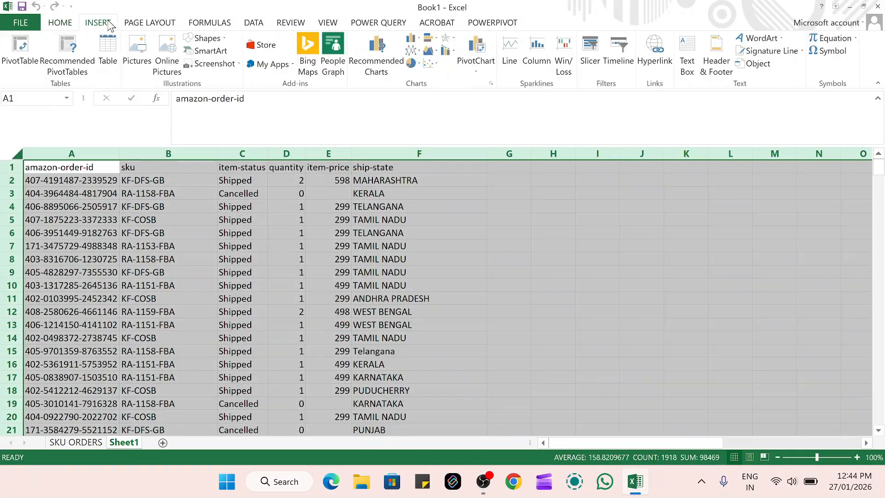
pyautogui.click(21, 48)
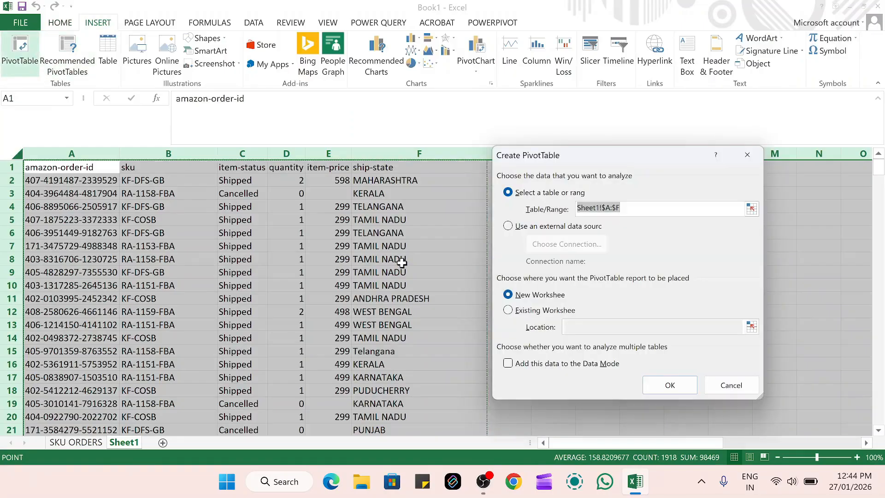
pyautogui.click(659, 388)
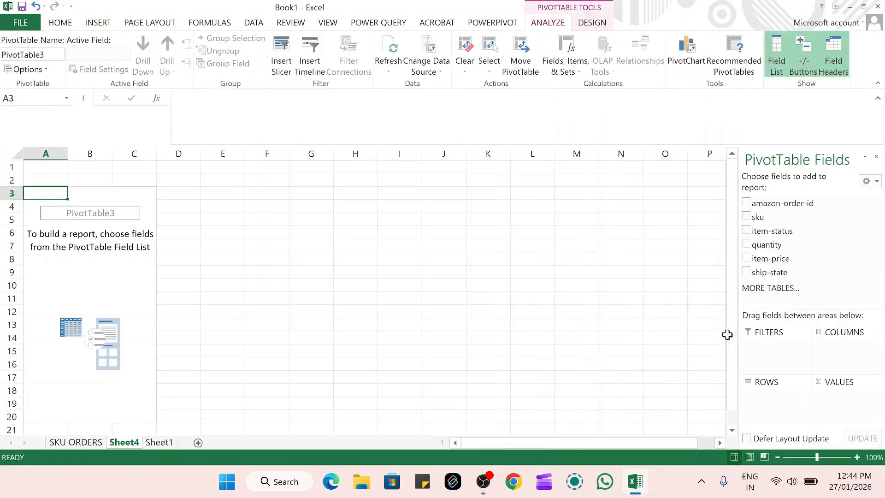
# Add ship-state as the row field and move quantity from the rows into the values area
pyautogui.click(746, 273)
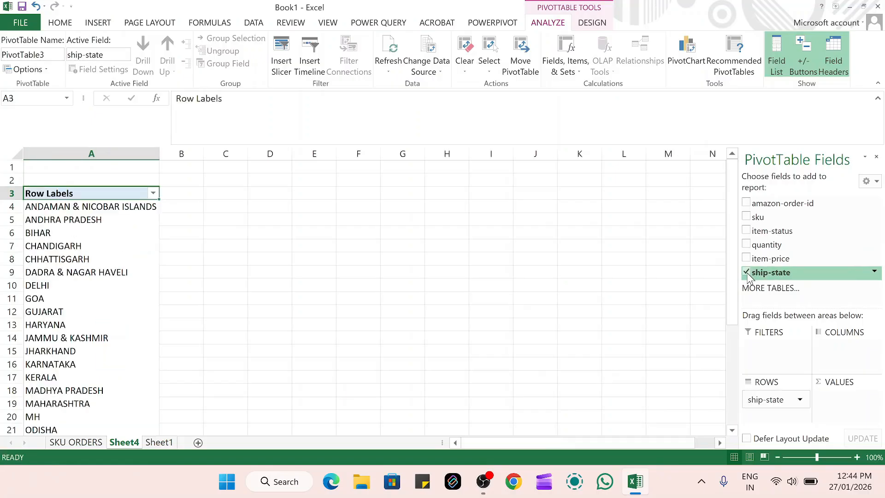
pyautogui.click(747, 245)
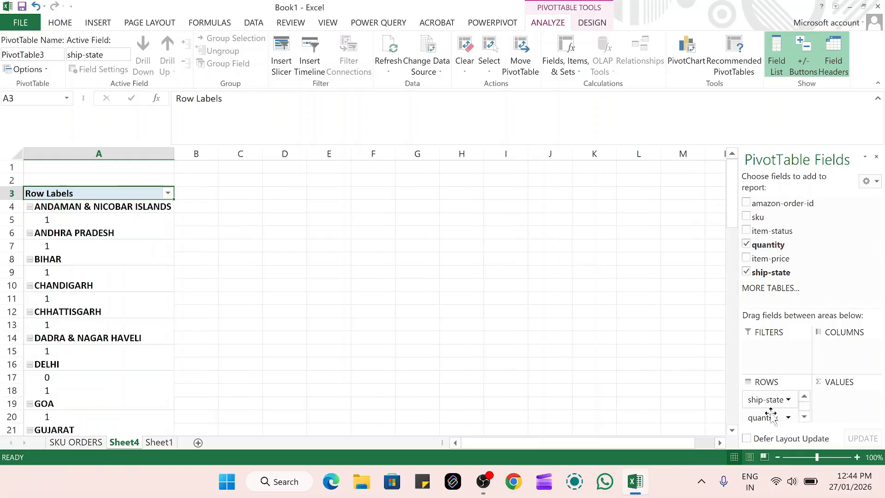
pyautogui.moveTo(771, 418); pyautogui.dragTo(846, 400)
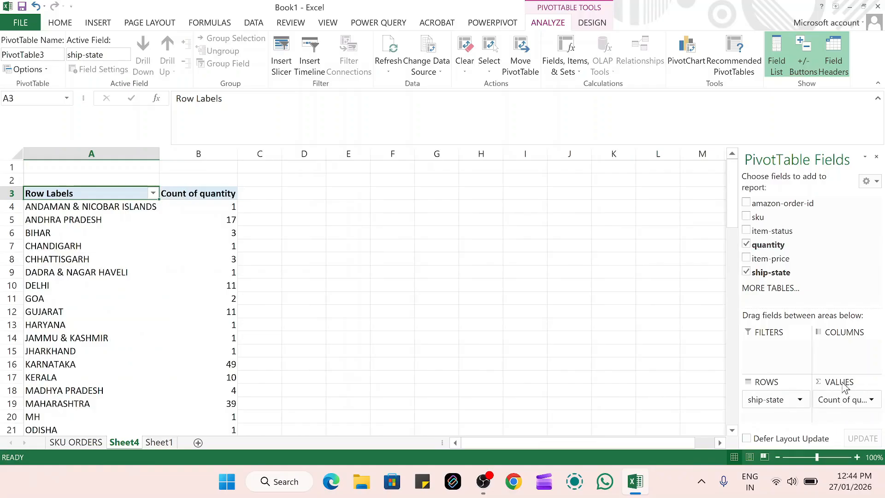
# Summarize the ship-state PivotTable's quantity field by Sum
pyautogui.click(867, 400)
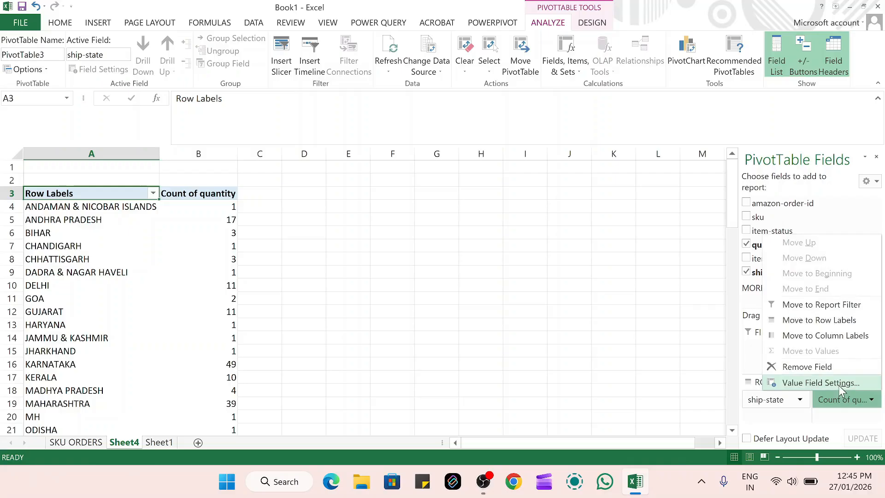
pyautogui.click(821, 383)
pyautogui.click(526, 287)
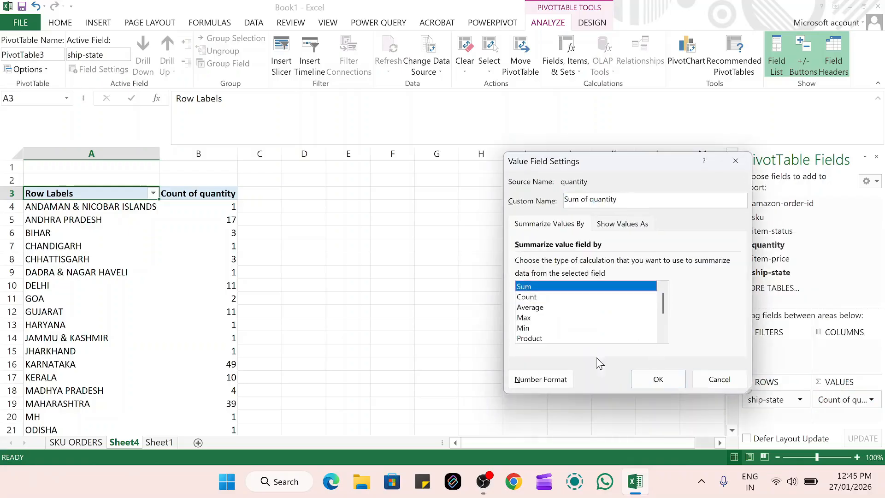
pyautogui.click(658, 378)
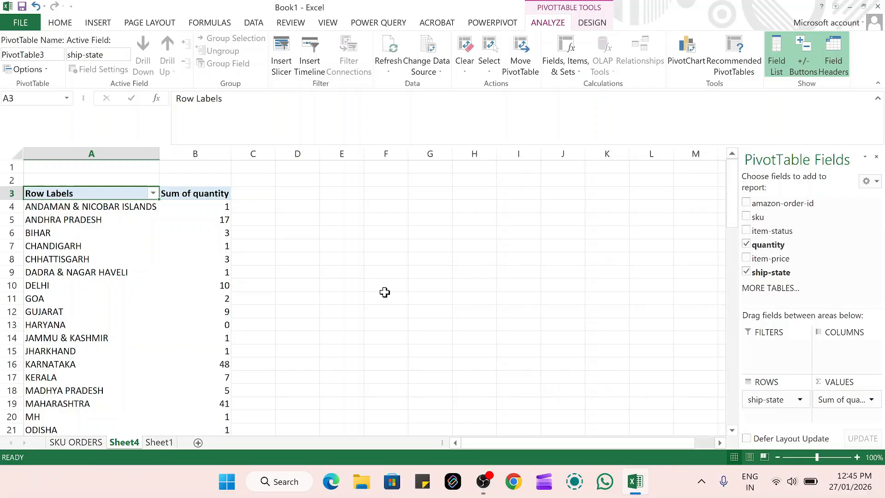
# Examine the summed quantity of each shipping state in the PivotTable, from the first state down to the grand total
pyautogui.click(193, 193)
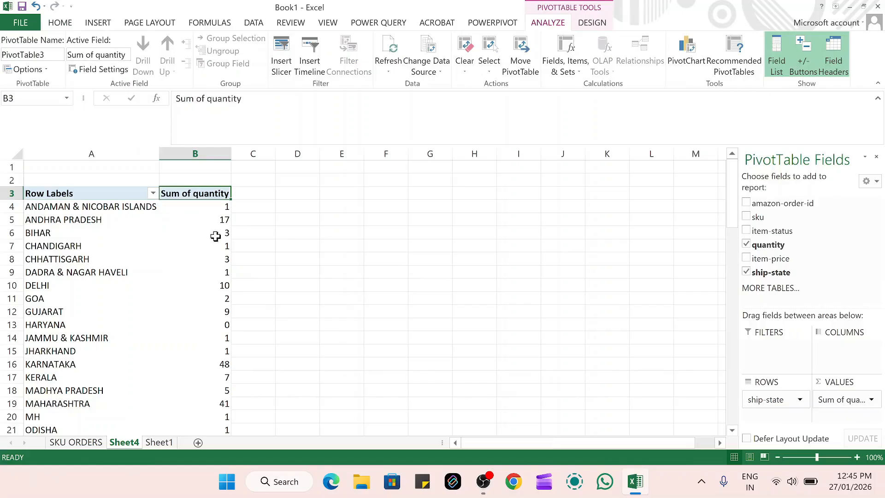
pyautogui.click(112, 206)
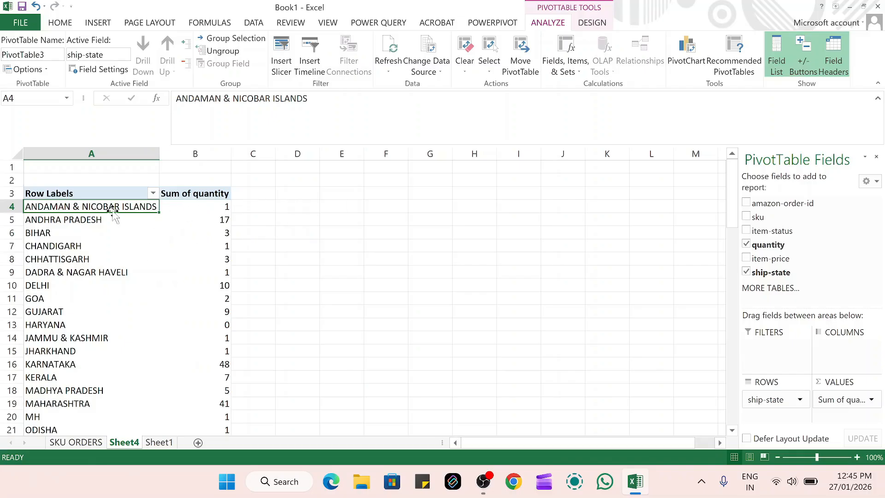
pyautogui.click(227, 207)
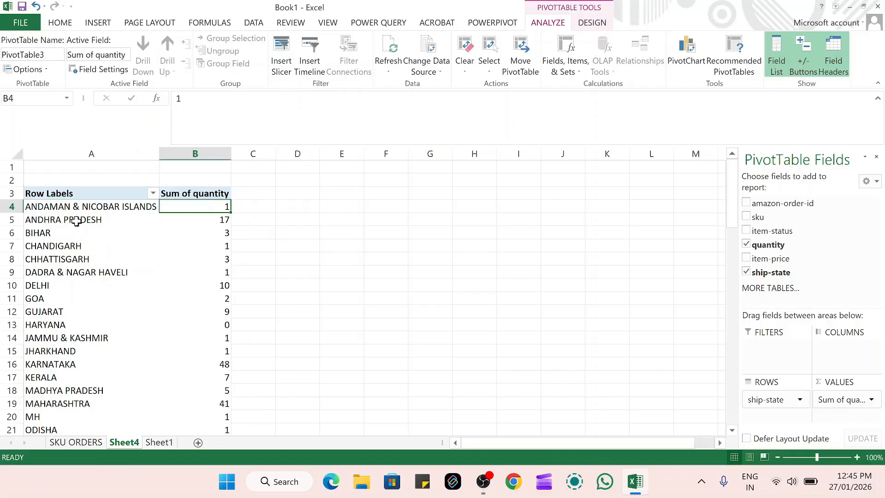
pyautogui.click(76, 220)
pyautogui.click(198, 217)
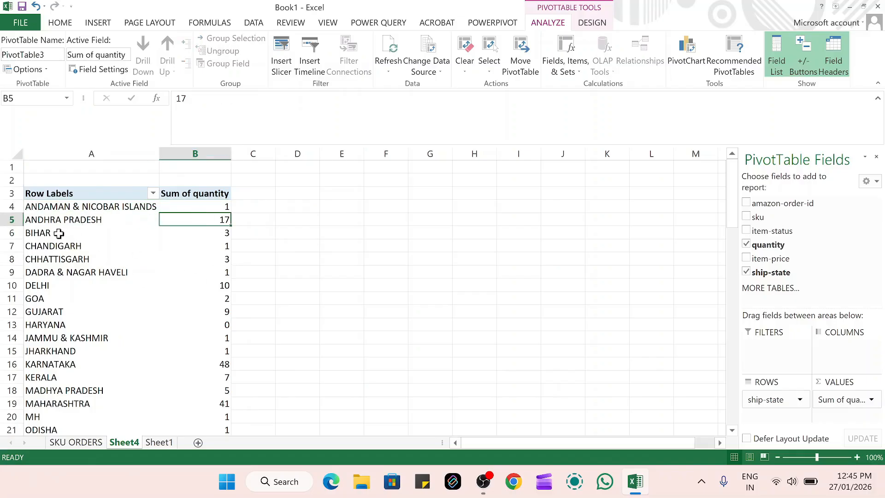
pyautogui.click(59, 233)
pyautogui.click(222, 233)
pyautogui.moveTo(75, 299); pyautogui.dragTo(168, 300)
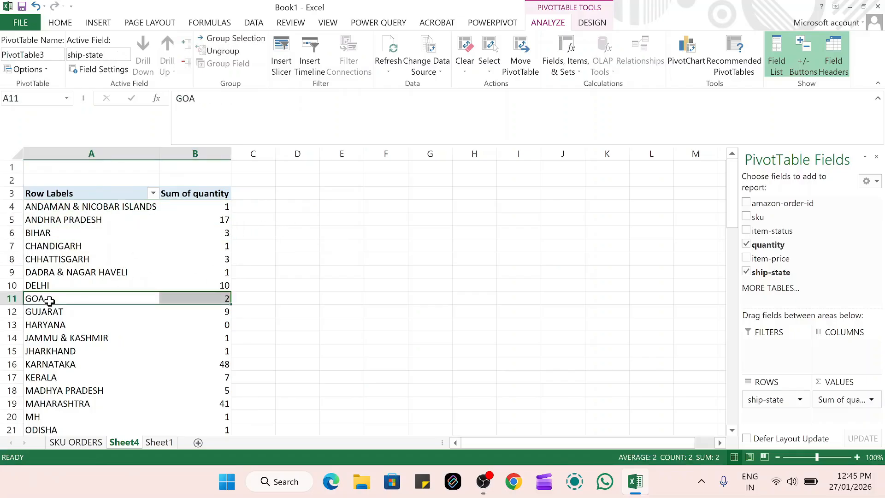
pyautogui.scroll(-5, 152, 307)
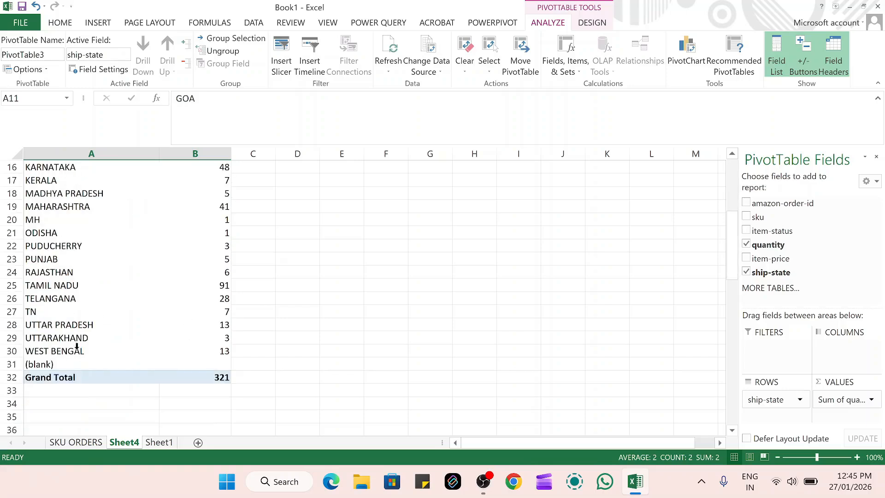
pyautogui.click(226, 286)
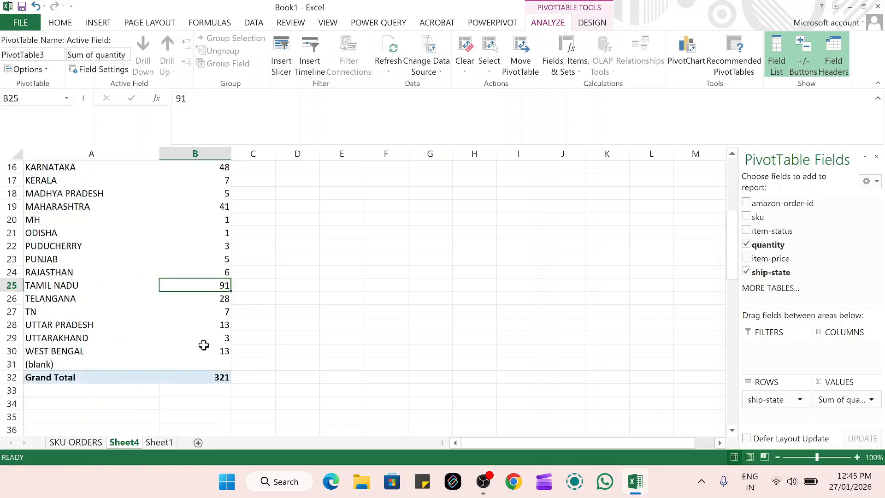
pyautogui.click(80, 299)
pyautogui.click(411, 272)
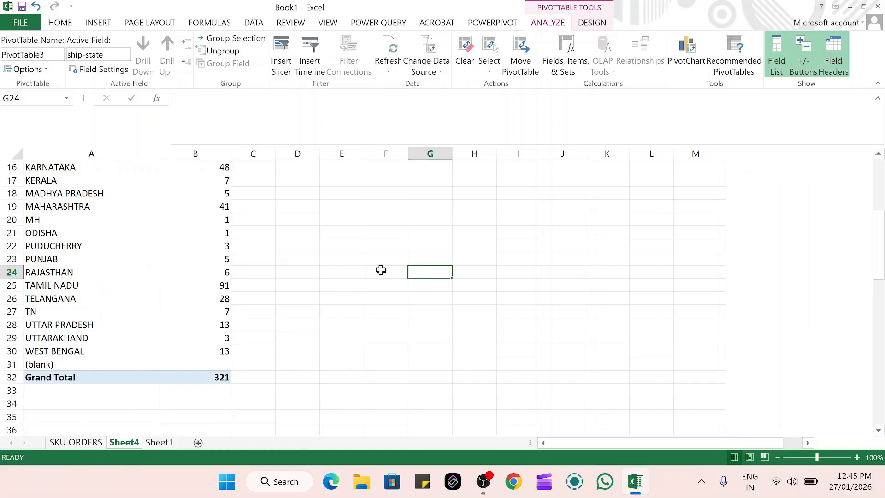
pyautogui.scroll(5, 369, 268)
pyautogui.moveTo(362, 266); pyautogui.dragTo(389, 269)
pyautogui.click(361, 361)
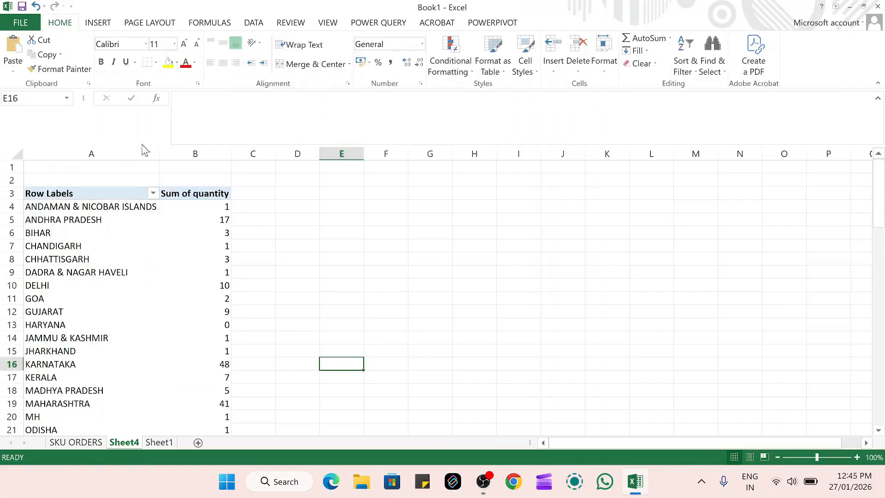
# Convert the PivotTable on Sheet4 to static data by copying the whole sheet and pasting it over itself as values
pyautogui.click(16, 151)
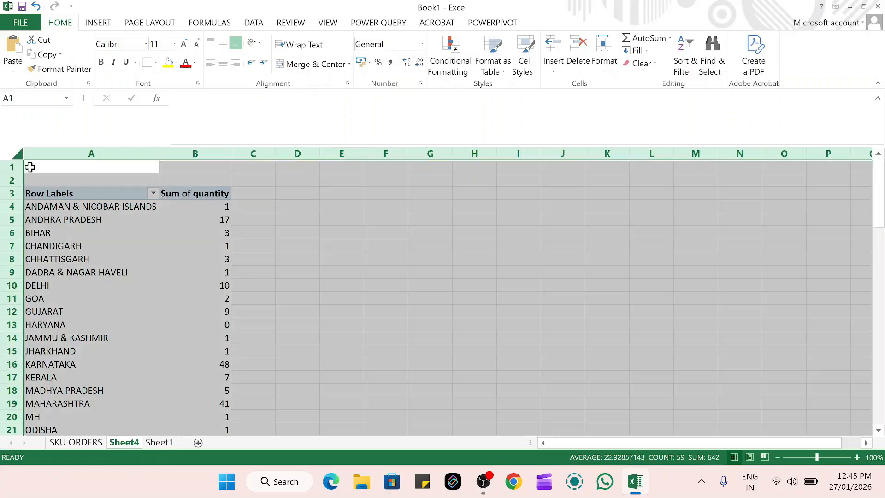
pyautogui.hotkey('ctrl', 'c')
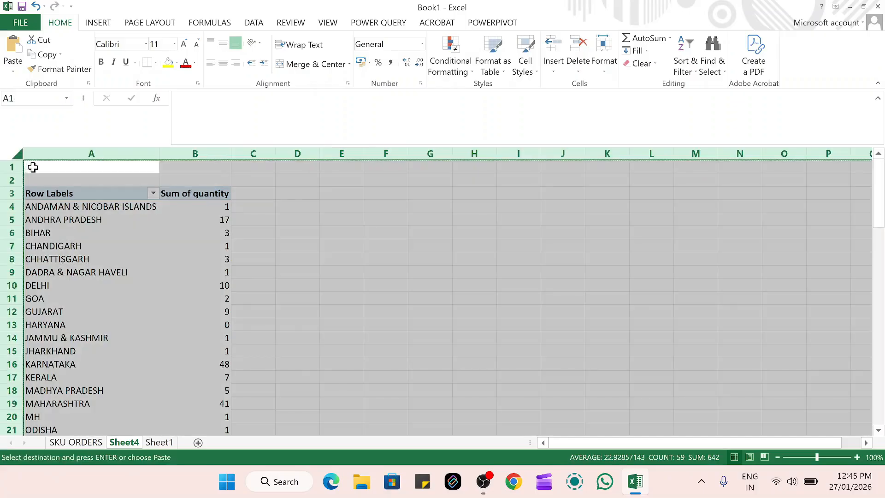
pyautogui.rightClick(97, 249)
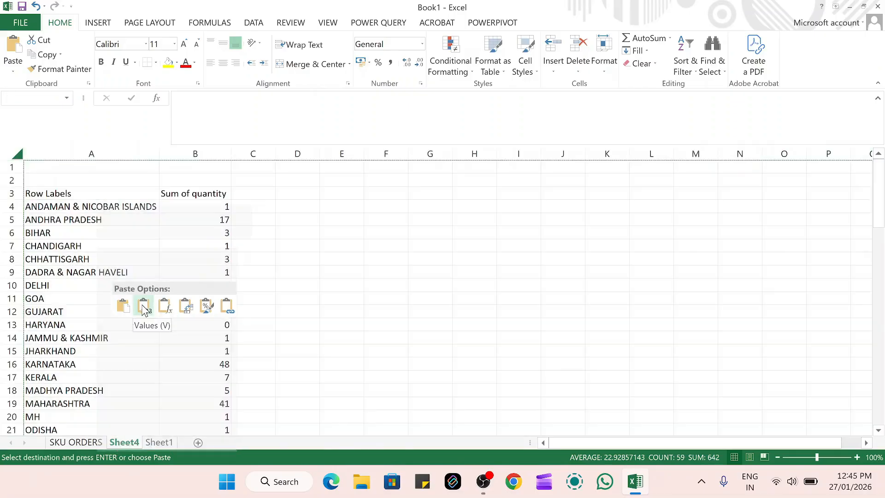
pyautogui.click(144, 306)
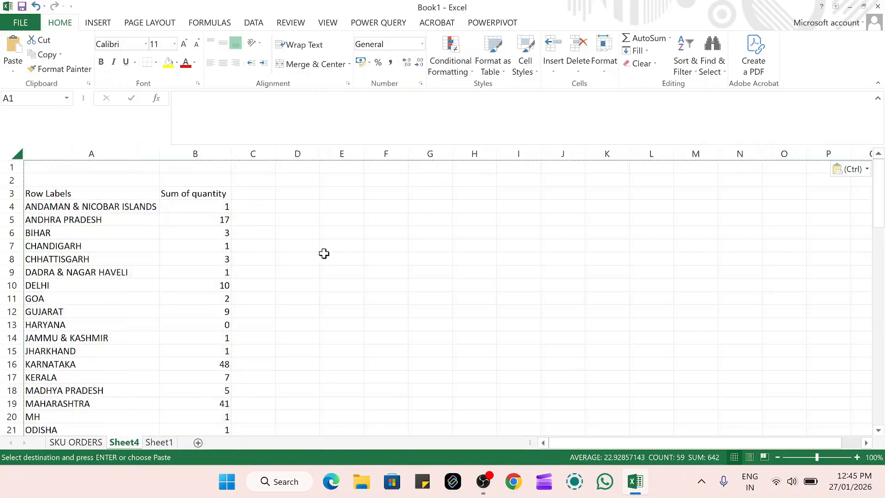
pyautogui.click(326, 256)
pyautogui.click(94, 245)
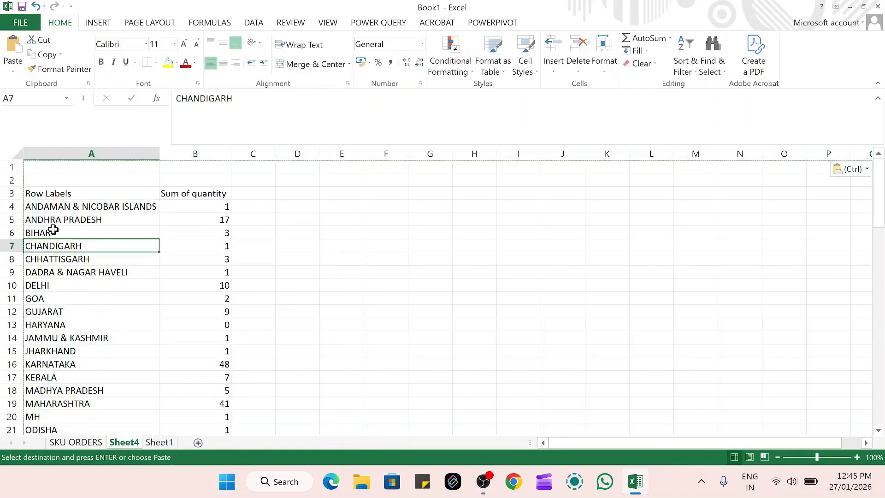
pyautogui.press('Escape')
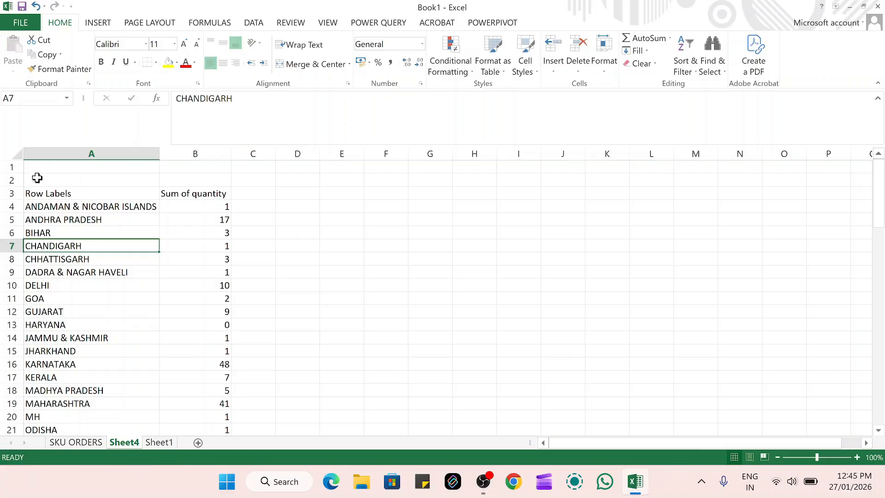
# Delete the two empty rows above the header row on Sheet4
pyautogui.moveTo(12, 167); pyautogui.dragTo(10, 180)
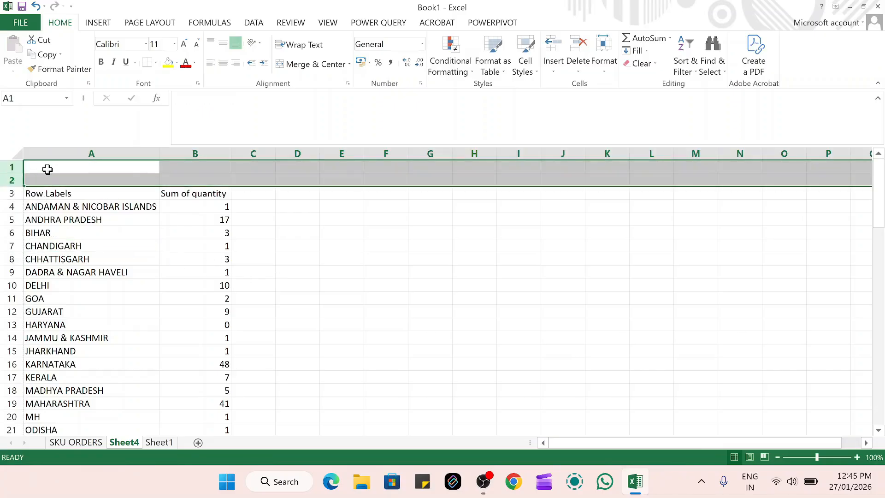
pyautogui.rightClick(48, 169)
pyautogui.click(80, 279)
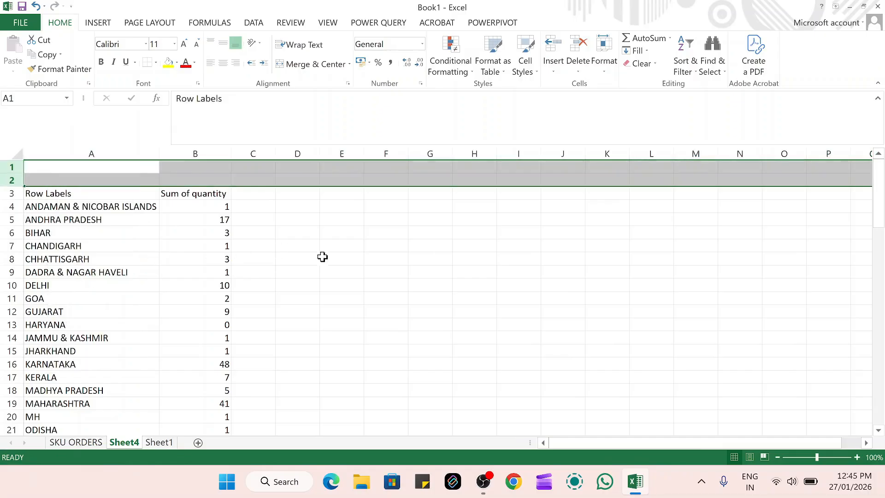
pyautogui.click(336, 259)
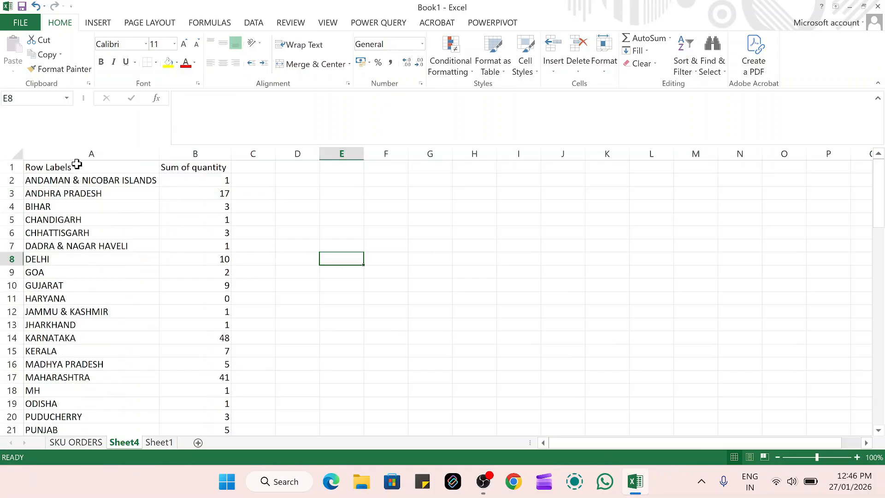
# Freeze the top row of Sheet4 so the headers stay in view
pyautogui.hotkey('alt', 'w')
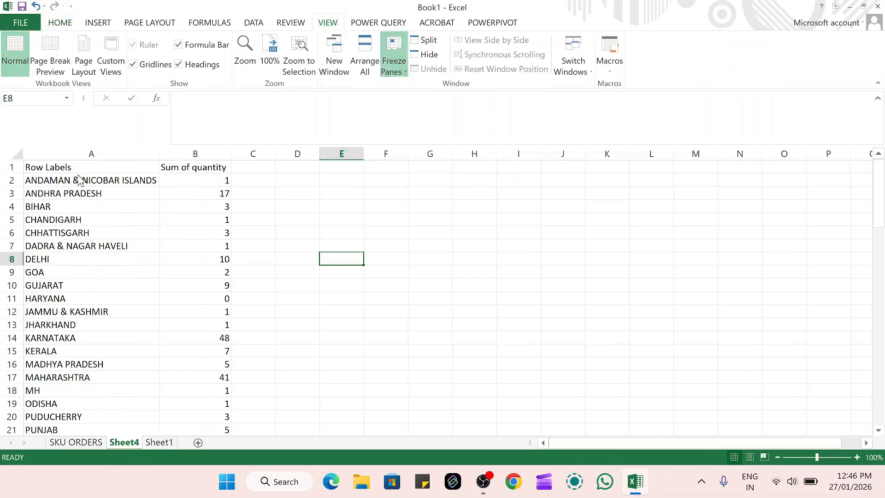
pyautogui.press('f')
pyautogui.press('r')
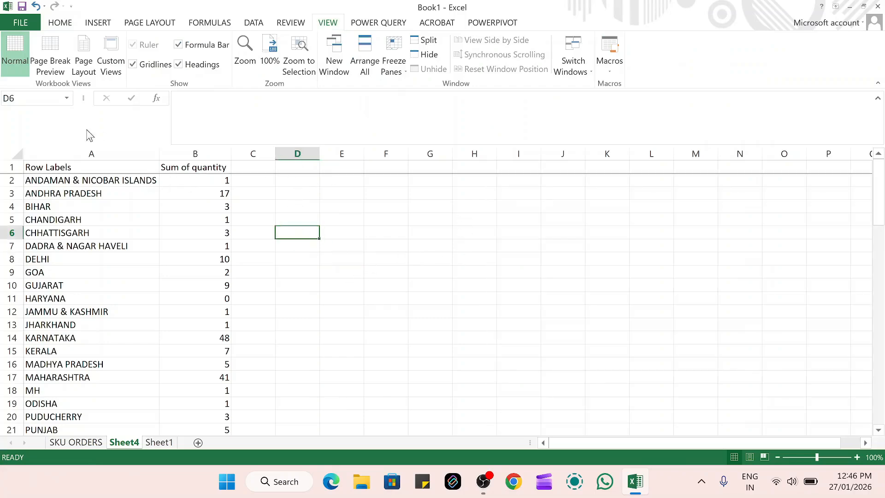
# Add filters to the header row of Sheet4 and sort the Sum of quantity column from smallest to largest
pyautogui.click(18, 154)
pyautogui.click(98, 23)
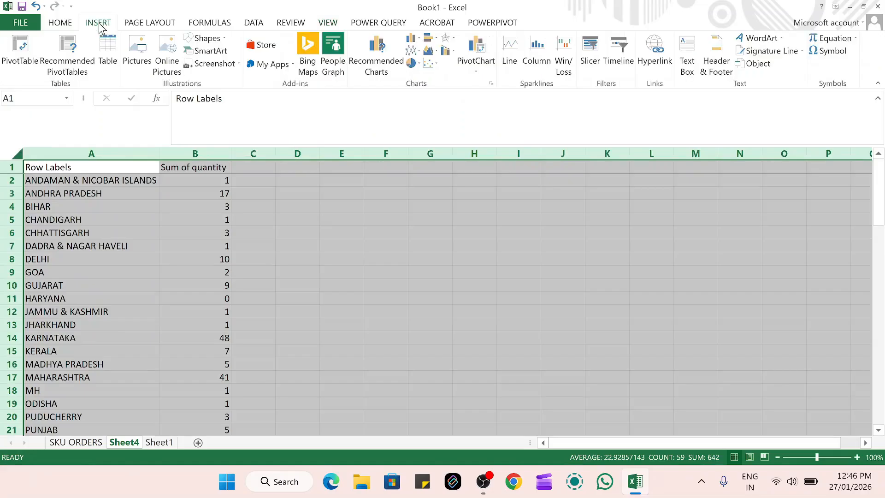
pyautogui.click(60, 23)
pyautogui.click(686, 53)
pyautogui.click(715, 144)
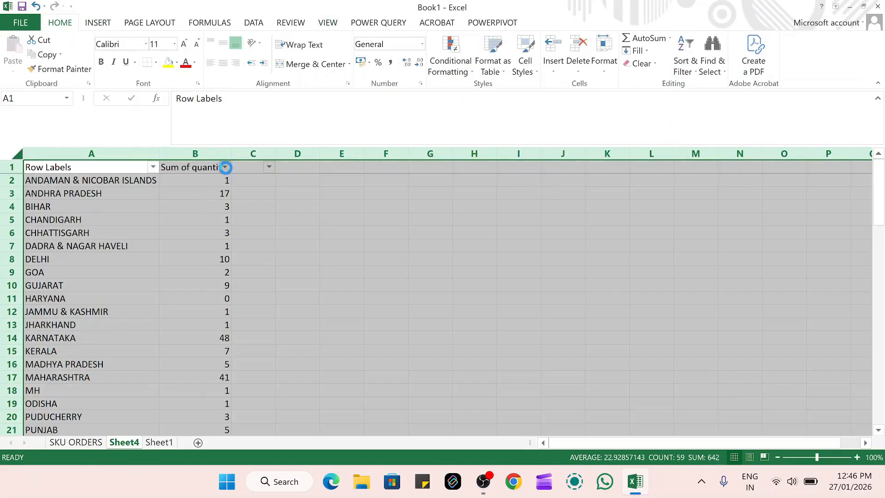
pyautogui.click(224, 167)
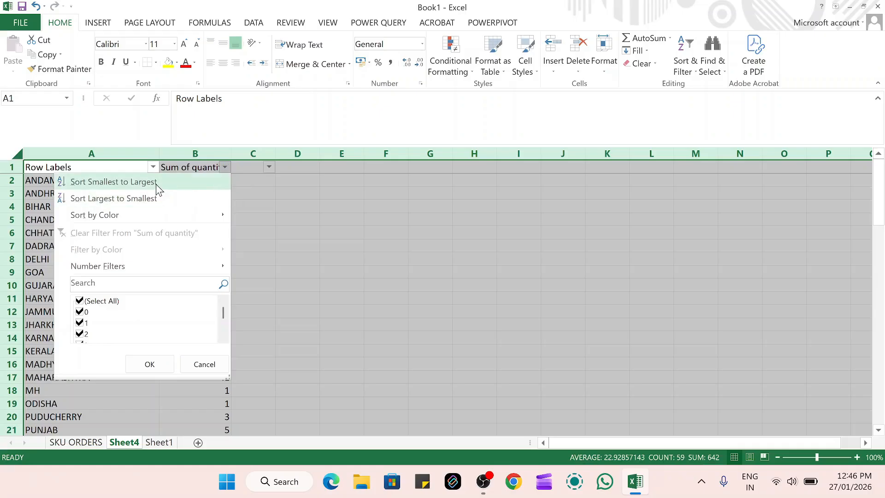
pyautogui.click(156, 184)
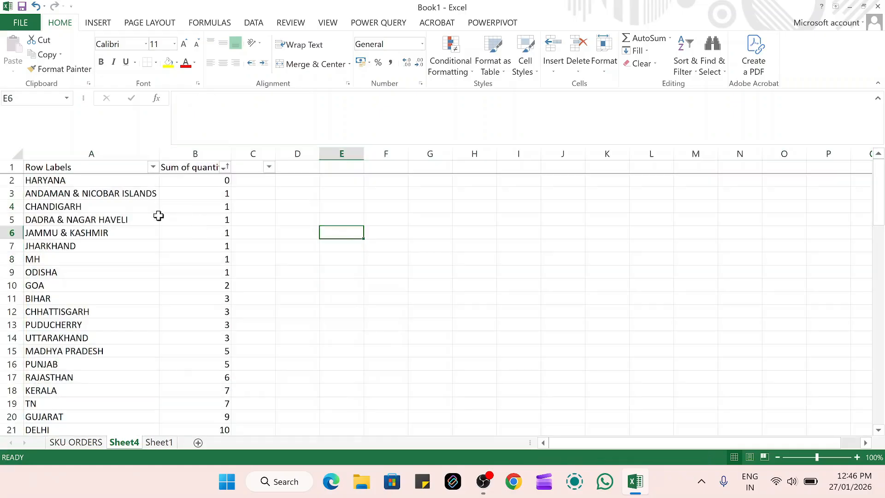
pyautogui.click(418, 326)
# Examine the sorted list for the states with the lowest and the highest ordered quantities
pyautogui.moveTo(90, 180); pyautogui.dragTo(196, 181)
pyautogui.click(295, 233)
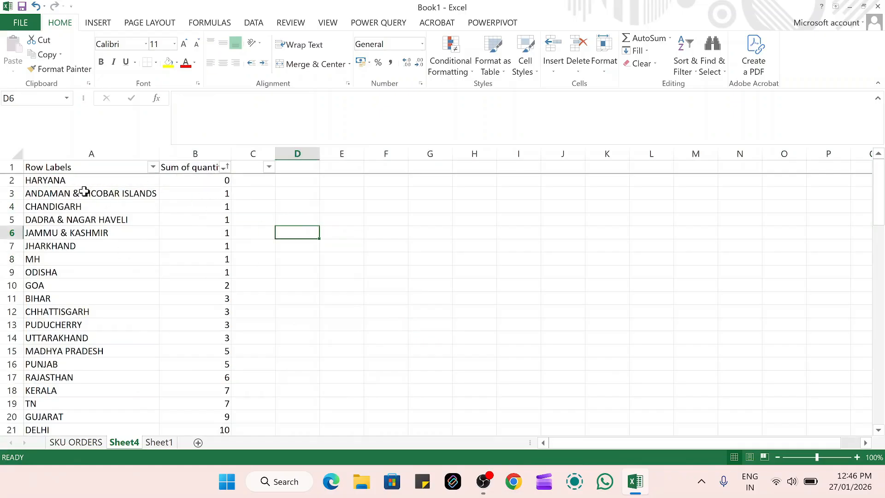
pyautogui.moveTo(83, 191); pyautogui.dragTo(196, 276)
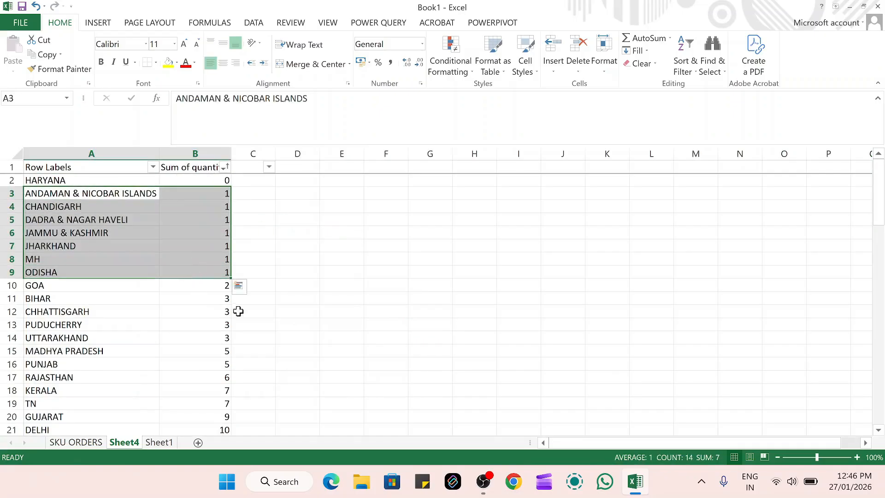
pyautogui.scroll(-4, 119, 322)
pyautogui.moveTo(65, 367); pyautogui.dragTo(169, 362)
pyautogui.moveTo(109, 350); pyautogui.dragTo(210, 350)
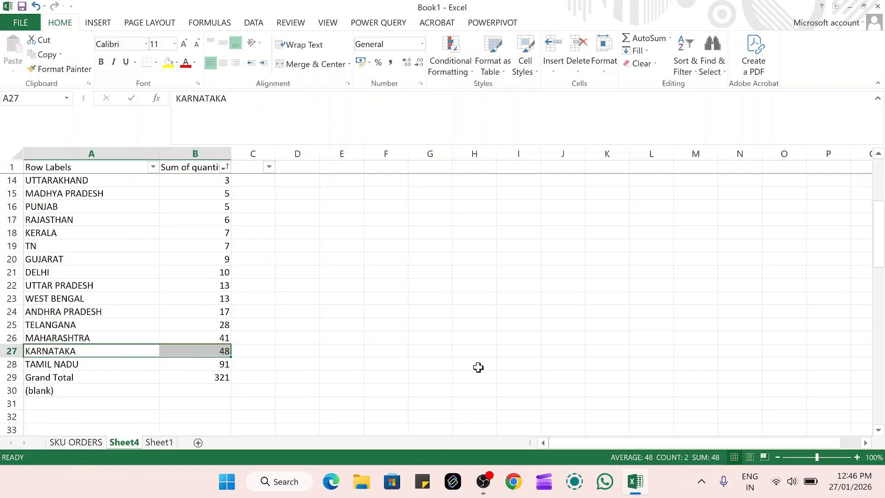
pyautogui.click(409, 329)
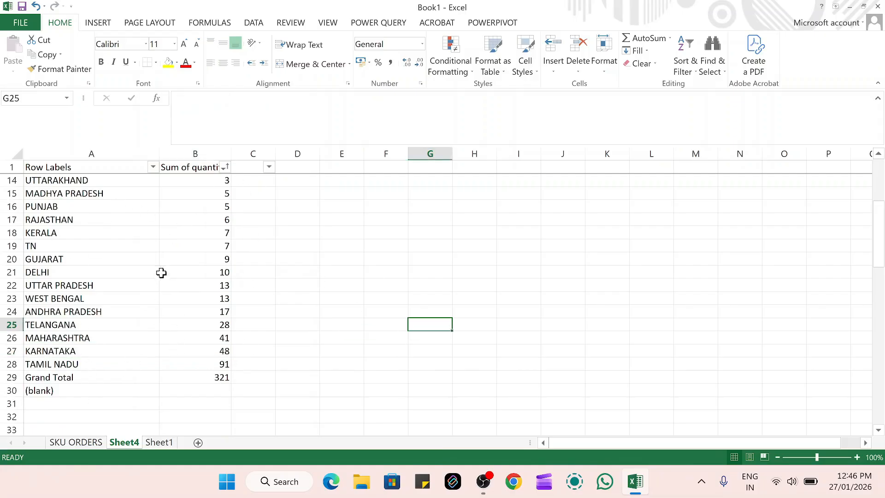
pyautogui.scroll(3, 161, 273)
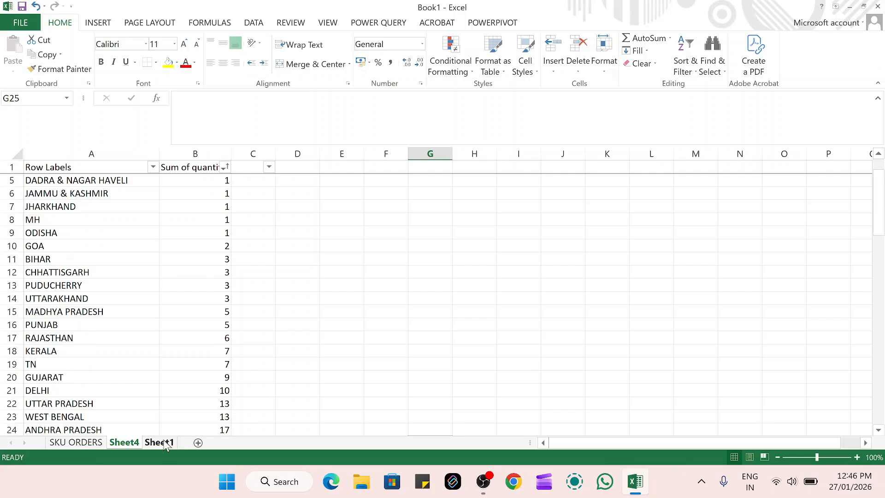
# Review the SKU ORDERS and Sheet4 summaries and the item-status and quantity columns of the order data on Sheet1
pyautogui.click(90, 442)
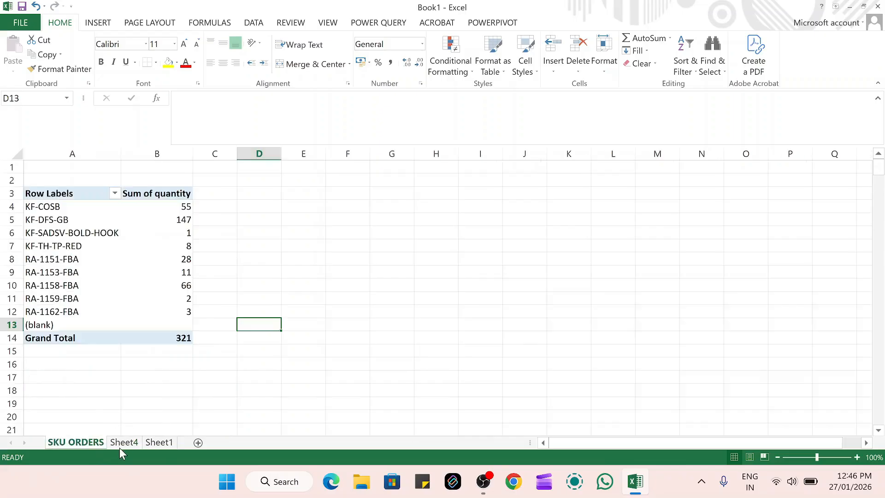
pyautogui.click(121, 443)
pyautogui.click(161, 443)
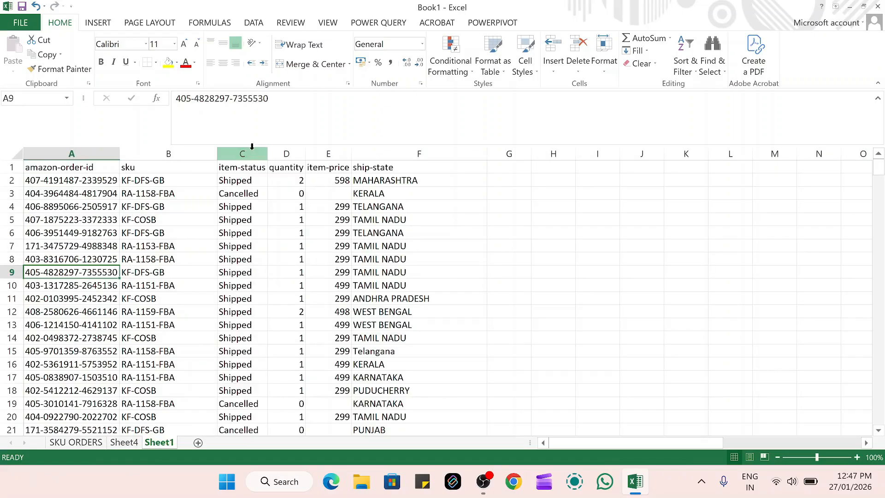
pyautogui.moveTo(252, 146); pyautogui.dragTo(286, 153)
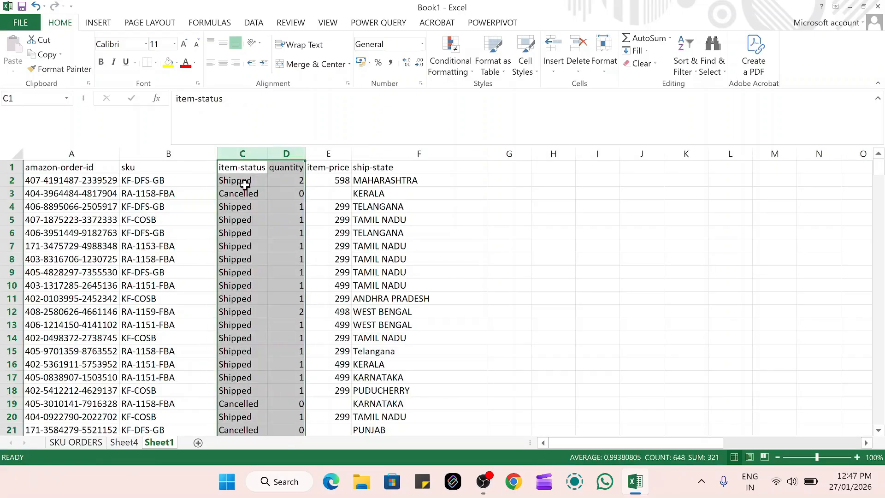
pyautogui.click(584, 254)
pyautogui.click(284, 234)
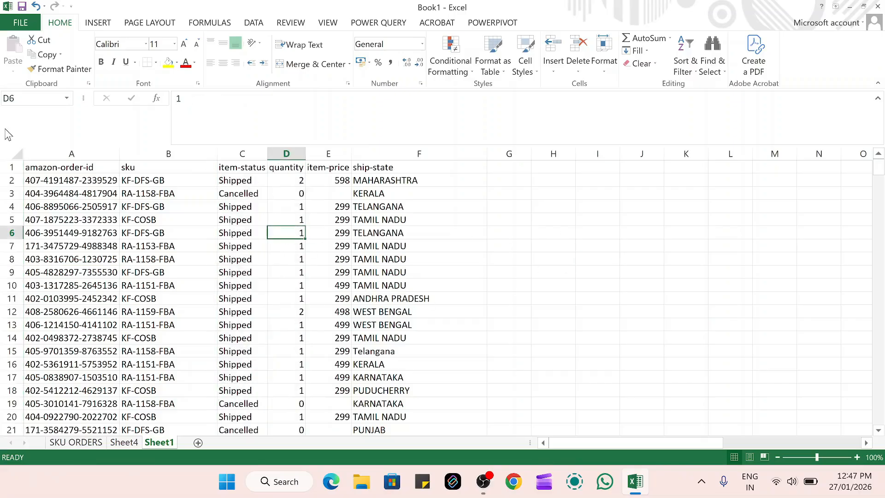
pyautogui.click(12, 153)
pyautogui.click(553, 245)
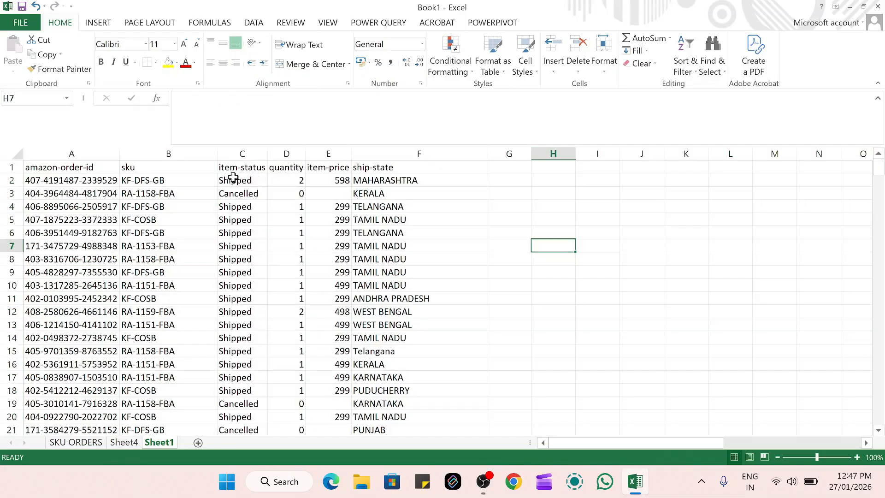
# Create a PivotTable on a new worksheet from the item-status and quantity columns of Sheet1
pyautogui.moveTo(240, 153); pyautogui.dragTo(275, 153)
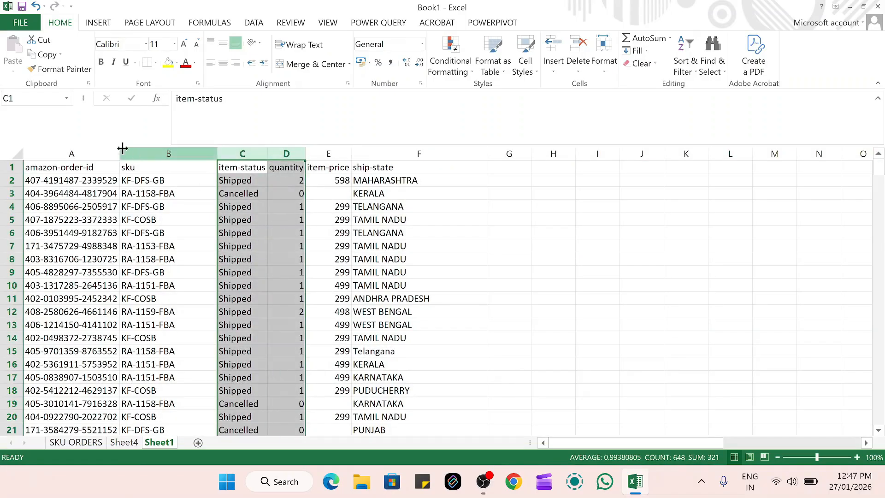
pyautogui.click(98, 23)
pyautogui.click(24, 46)
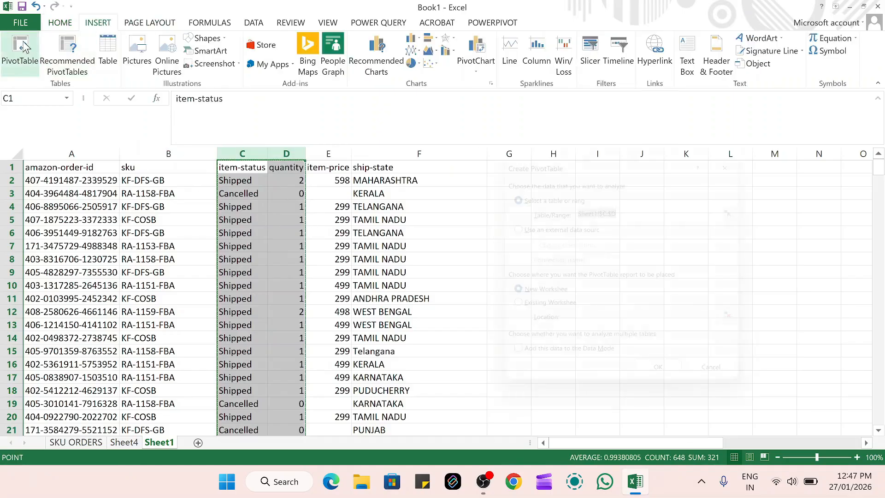
pyautogui.click(681, 384)
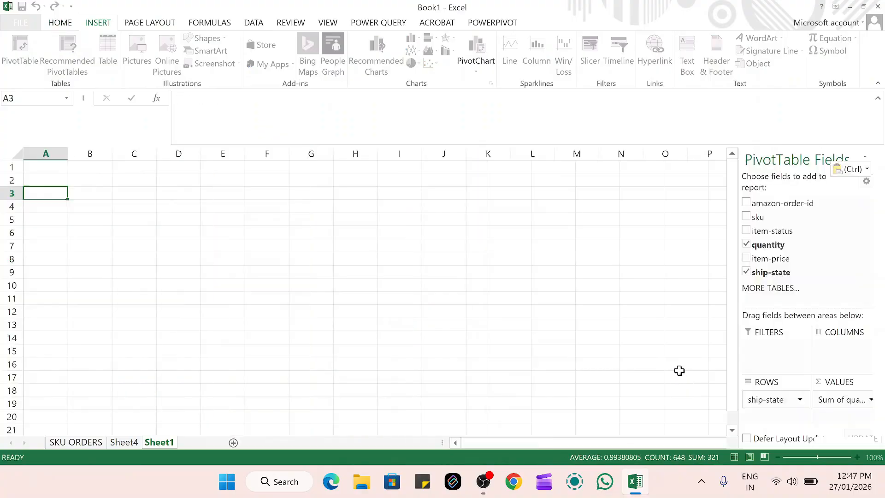
# Add item-status as the PivotTable's row field and quantity as its value field
pyautogui.moveTo(751, 204); pyautogui.dragTo(780, 401)
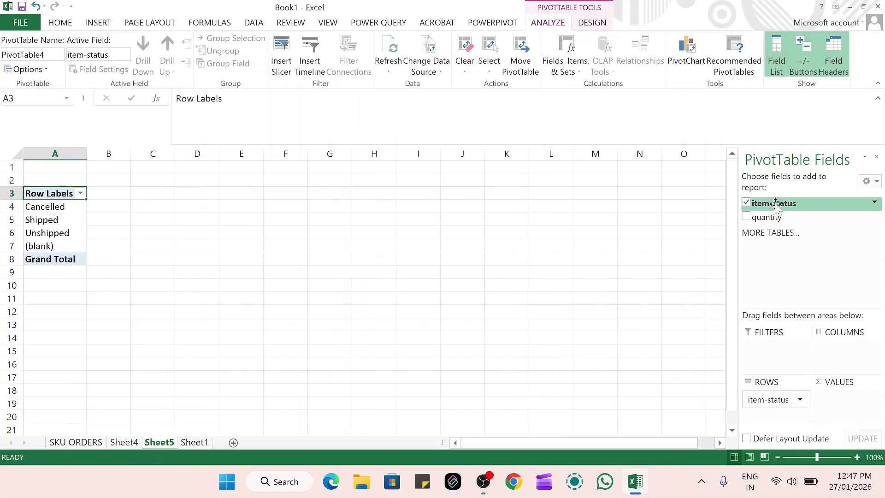
pyautogui.moveTo(749, 217); pyautogui.dragTo(848, 398)
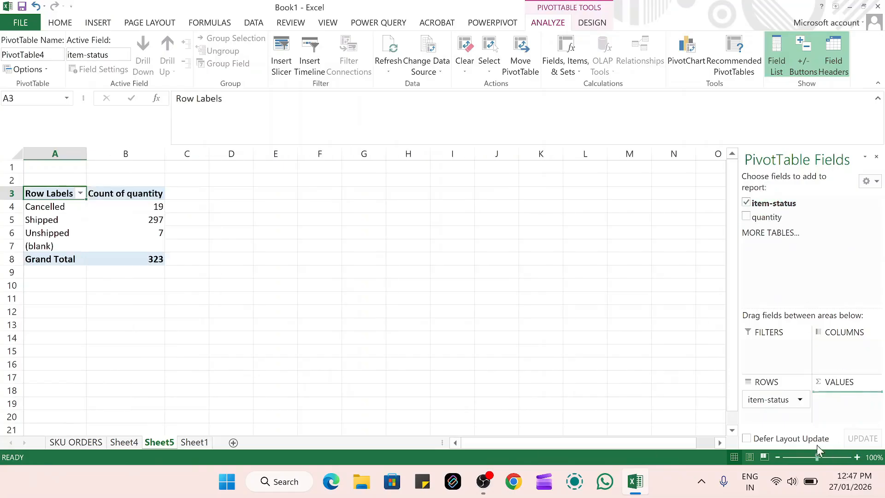
pyautogui.click(132, 335)
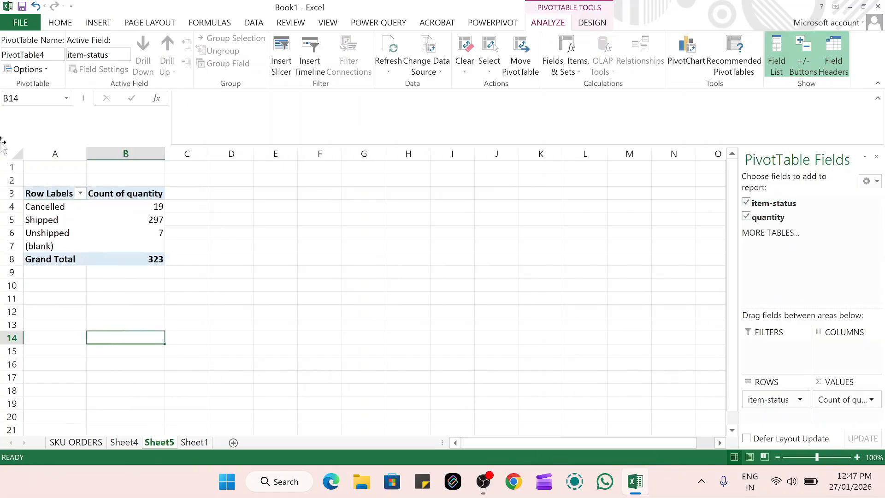
pyautogui.click(69, 206)
pyautogui.click(158, 192)
pyautogui.click(157, 253)
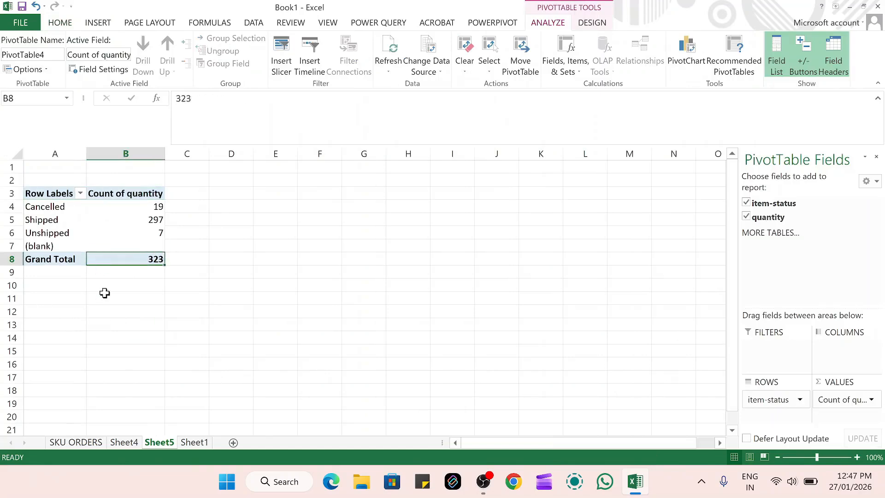
pyautogui.click(104, 295)
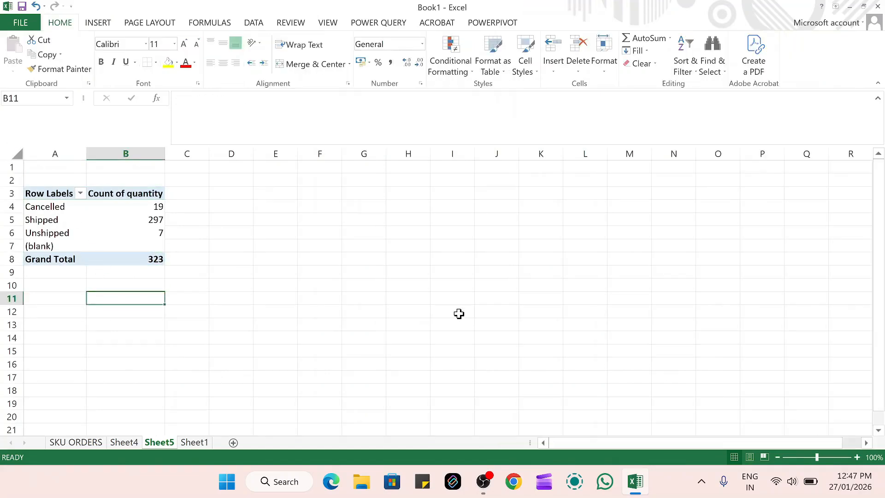
# Try to replace the item-status PivotTable on Sheet5 with static values by copying the whole sheet over itself as values only
pyautogui.hotkey('ctrl', 'a')
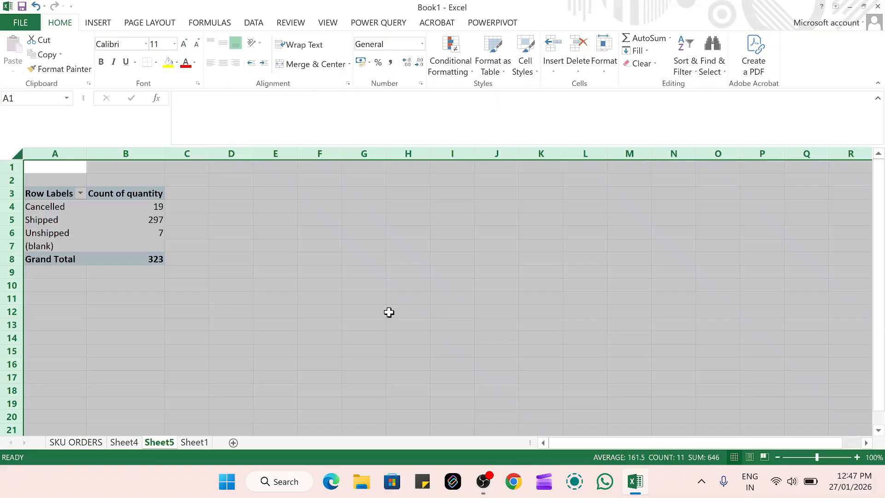
pyautogui.hotkey('ctrl', 'c')
pyautogui.rightClick(78, 210)
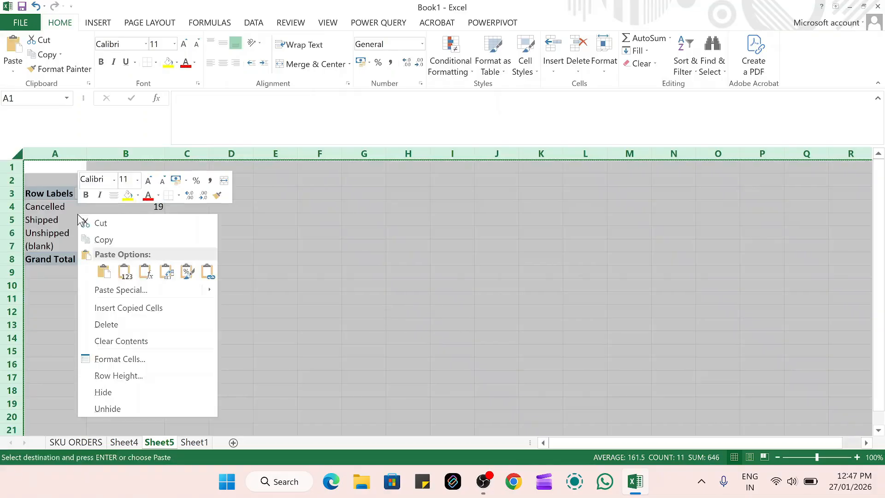
pyautogui.click(132, 277)
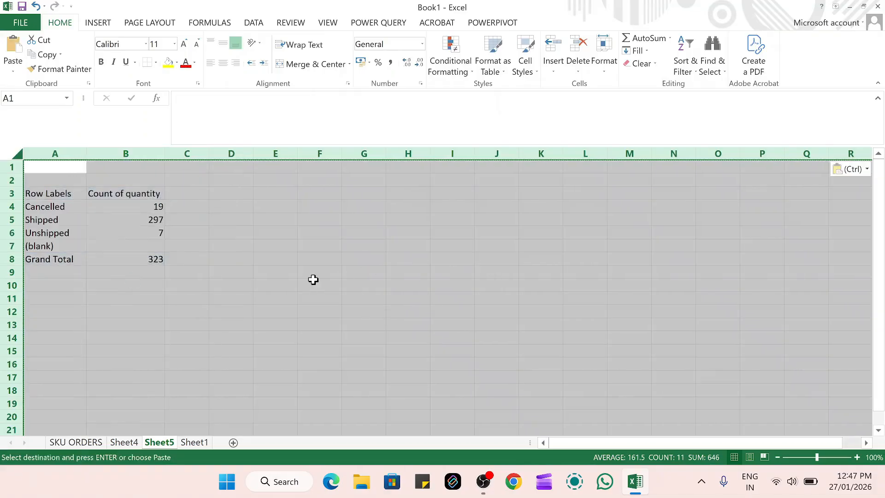
pyautogui.click(314, 282)
pyautogui.moveTo(56, 193); pyautogui.dragTo(128, 244)
pyautogui.click(140, 258)
pyautogui.click(318, 337)
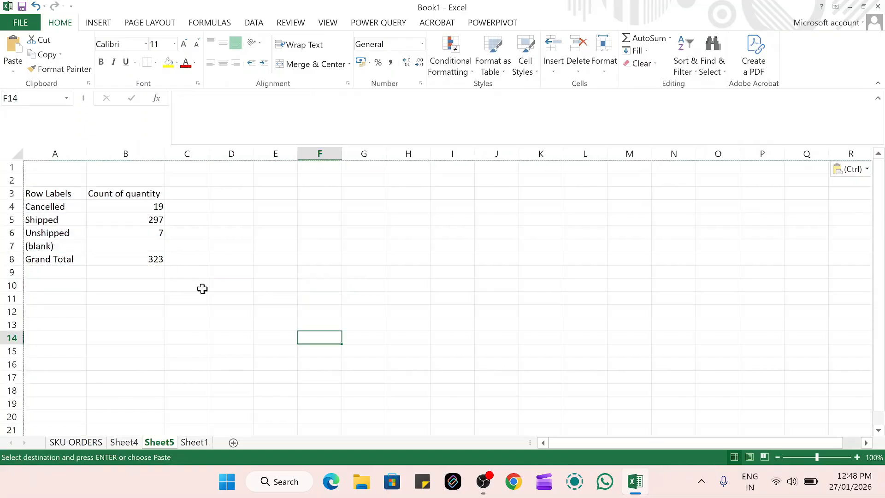
# Undo the values-only paste on Sheet5
pyautogui.click(133, 193)
pyautogui.hotkey('ctrl', 'a')
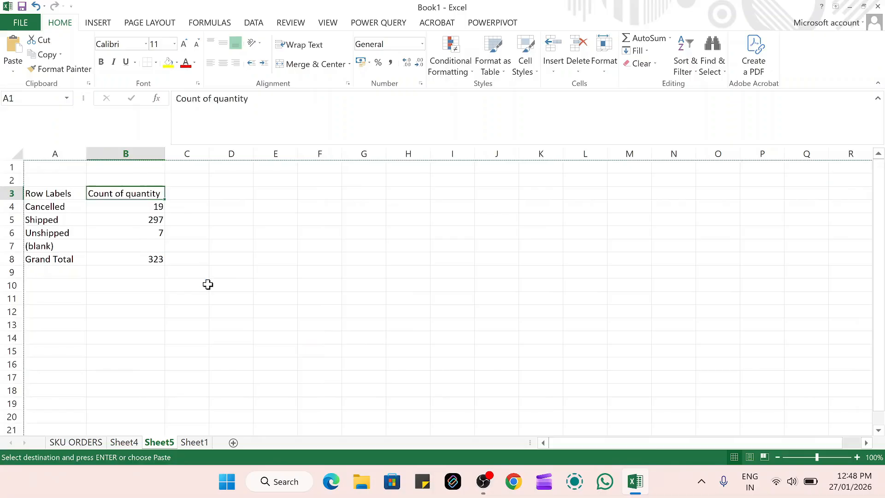
pyautogui.click(313, 282)
# Change the PivotTable's quantity field to be summarized by Sum
pyautogui.click(134, 196)
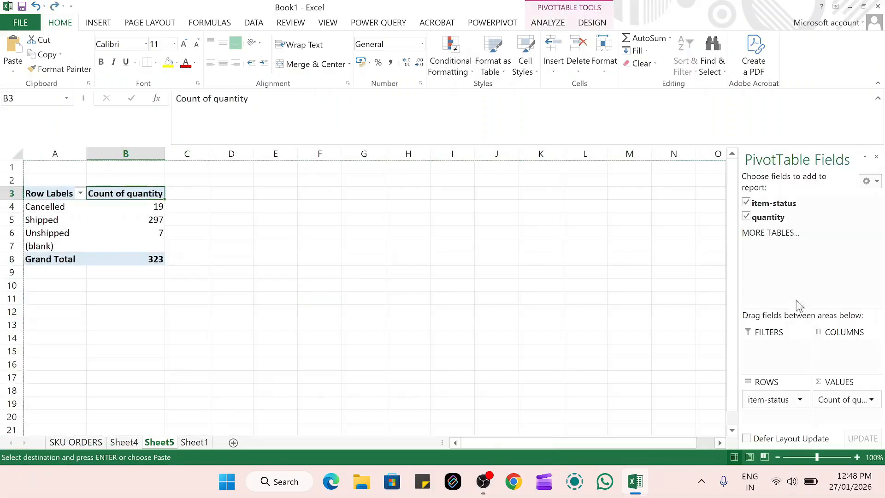
pyautogui.click(869, 399)
pyautogui.click(843, 382)
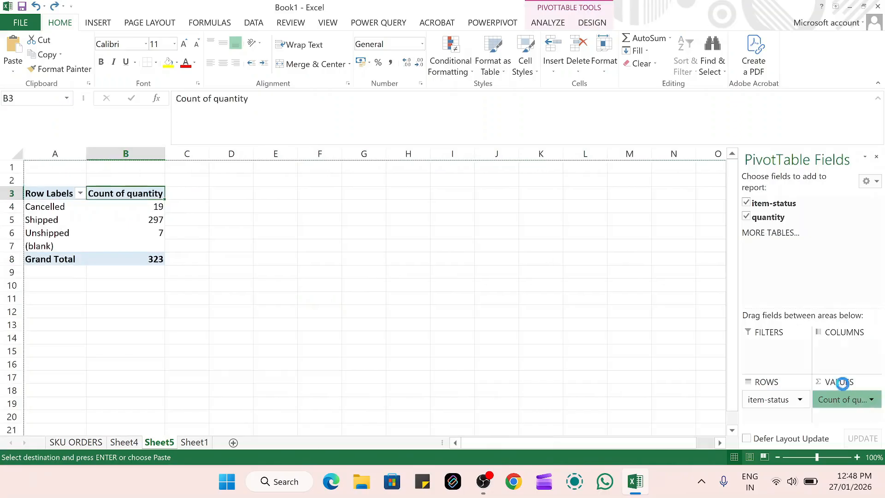
pyautogui.click(525, 286)
pyautogui.click(658, 378)
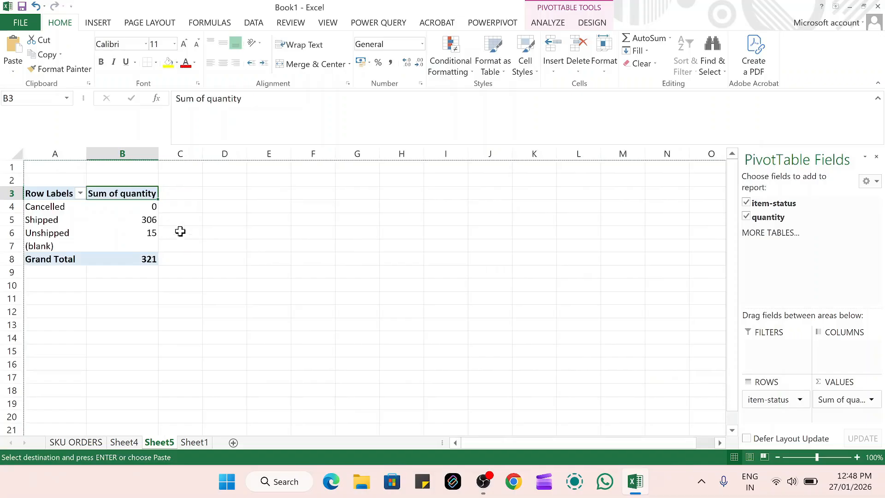
# Examine the summed quantities for the cancelled, shipped and unshipped statuses on Sheet5
pyautogui.click(205, 256)
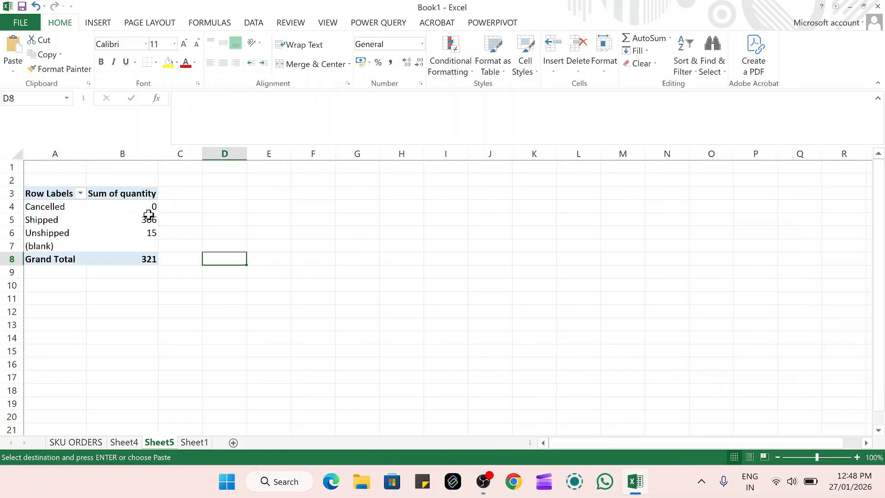
pyautogui.moveTo(148, 215); pyautogui.dragTo(124, 240)
pyautogui.click(323, 245)
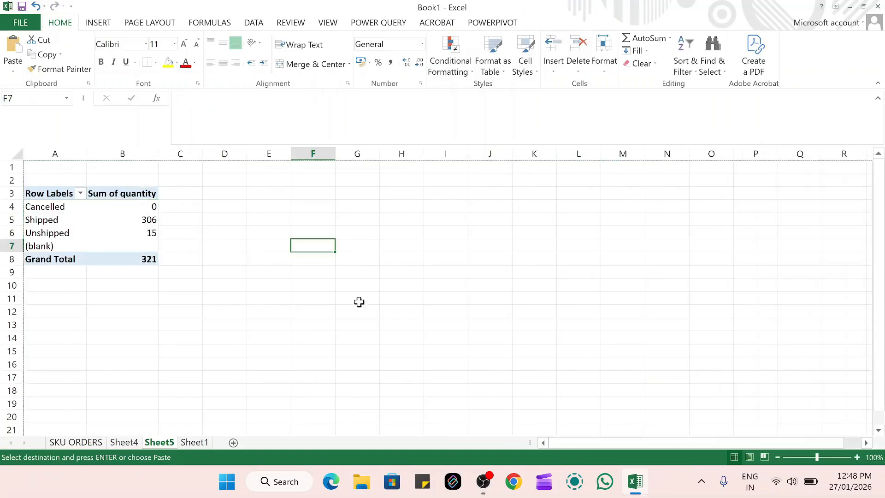
pyautogui.click(58, 209)
pyautogui.click(123, 194)
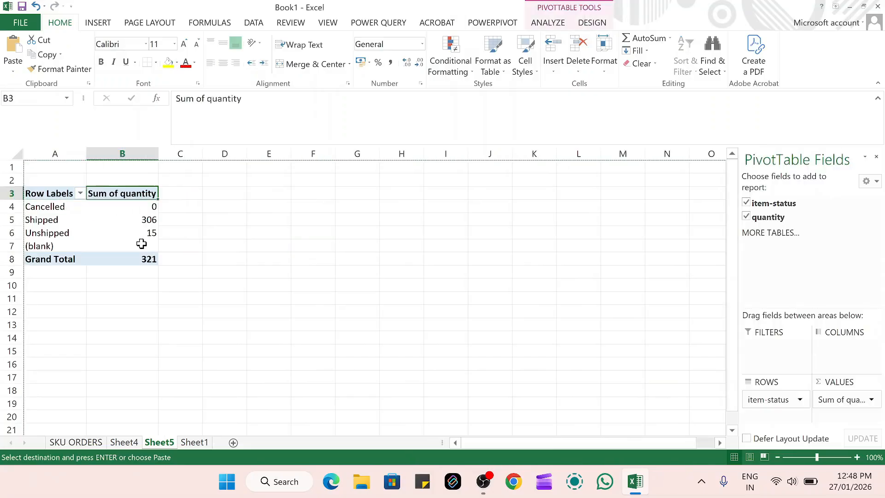